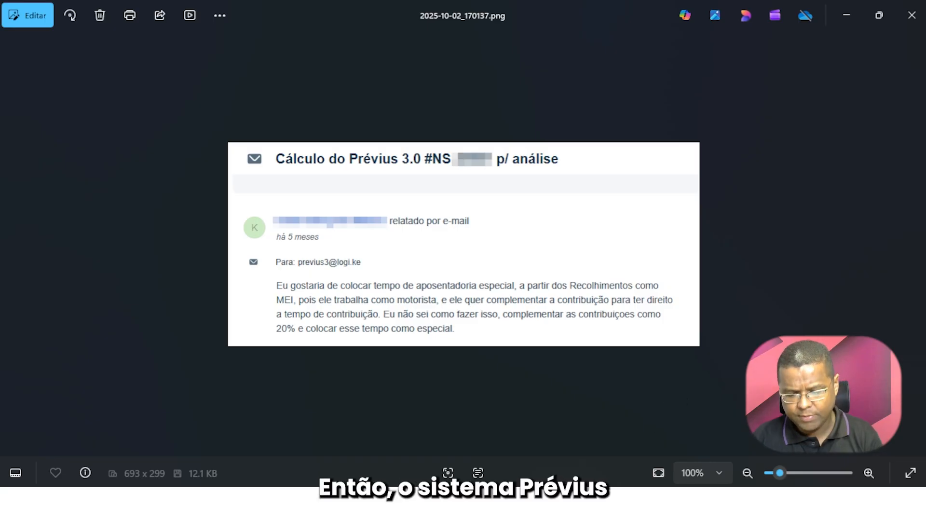
Switch to Prévius and start a new calculation in the RGPS calculations module.
{"action": "left_click", "coordinate": [644, 504]}
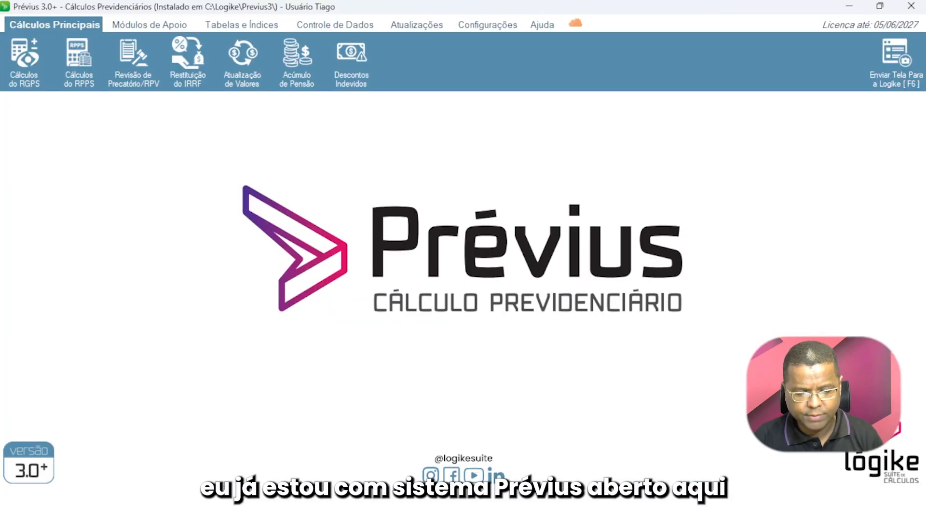
{"action": "left_click", "coordinate": [28, 69]}
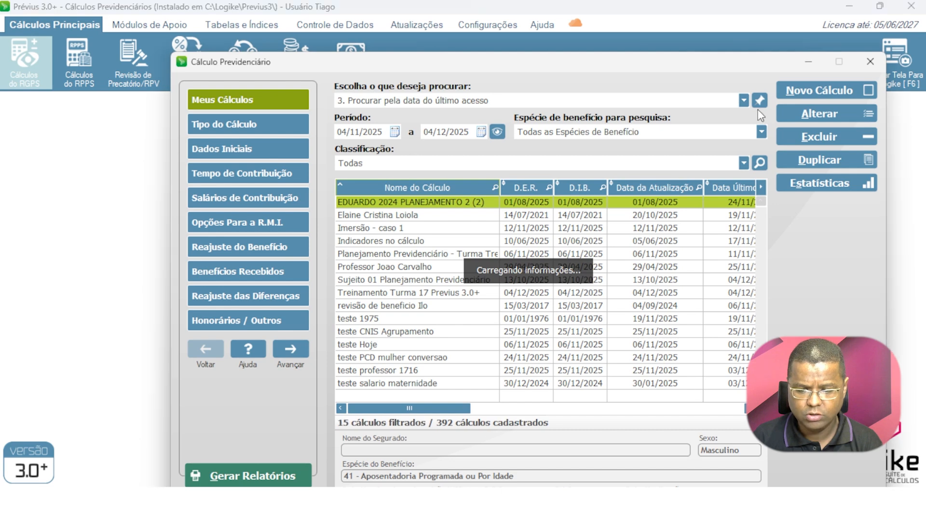
{"action": "left_click", "coordinate": [810, 91]}
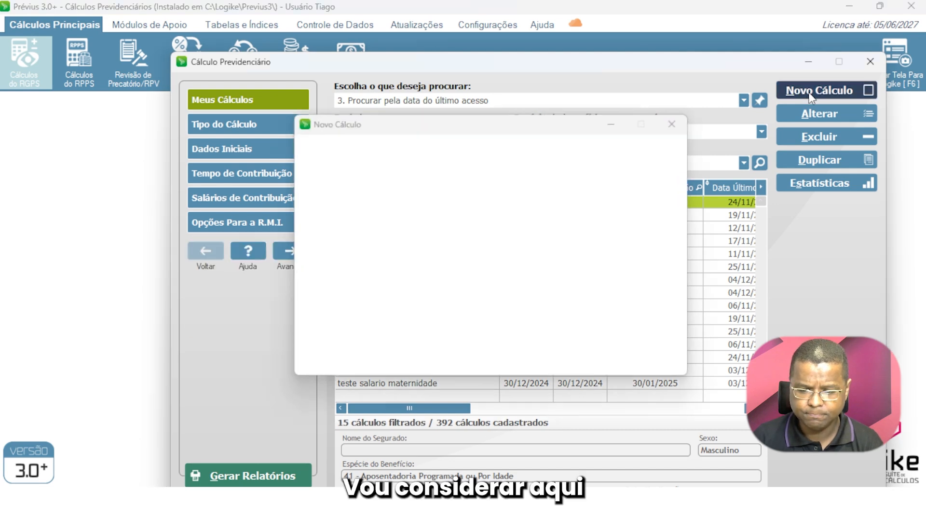
{"action": "left_click", "coordinate": [601, 336]}
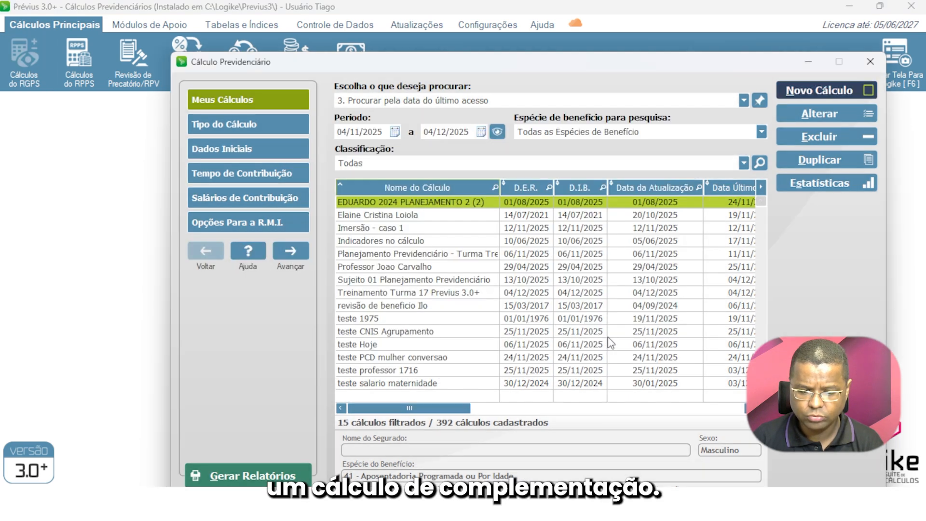
Name the new calculation "Complementação - Tempo Especial".
{"action": "type", "text": "Comp"}
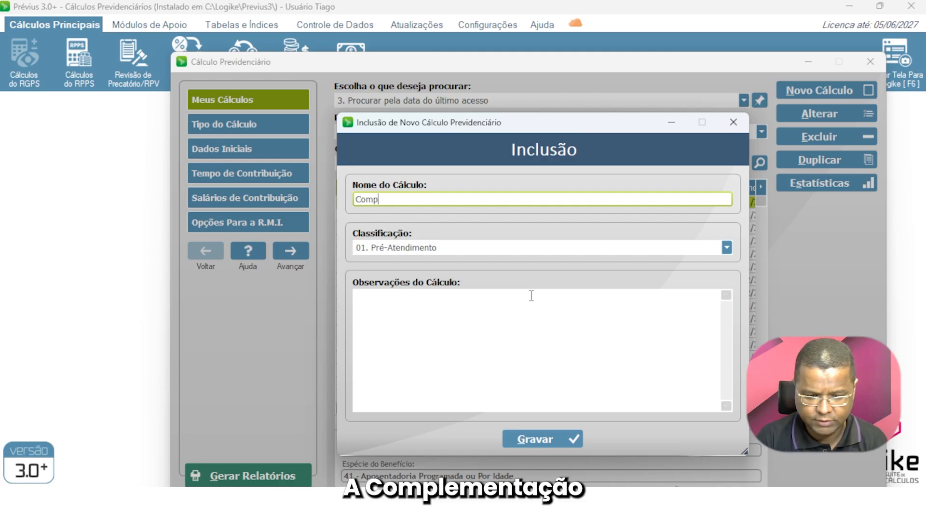
{"action": "type", "text": "lementação"}
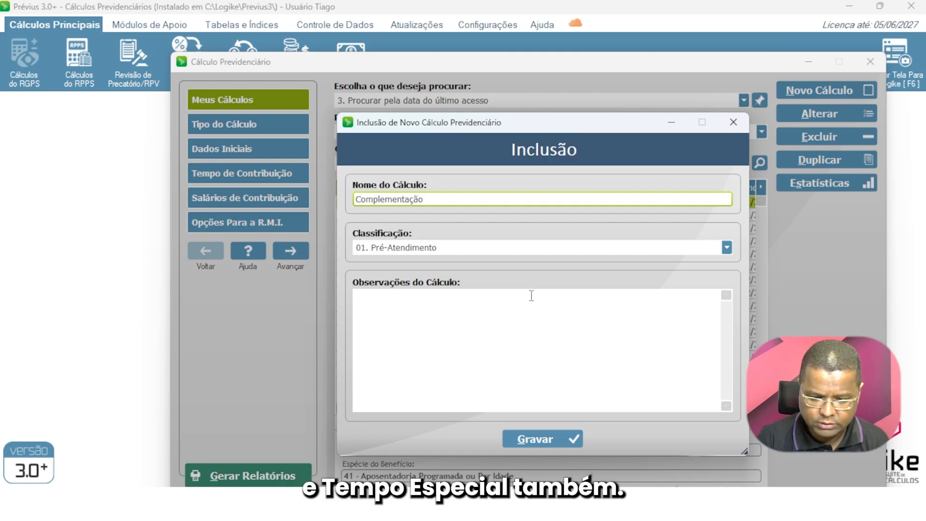
{"action": "type", "text": " - "}
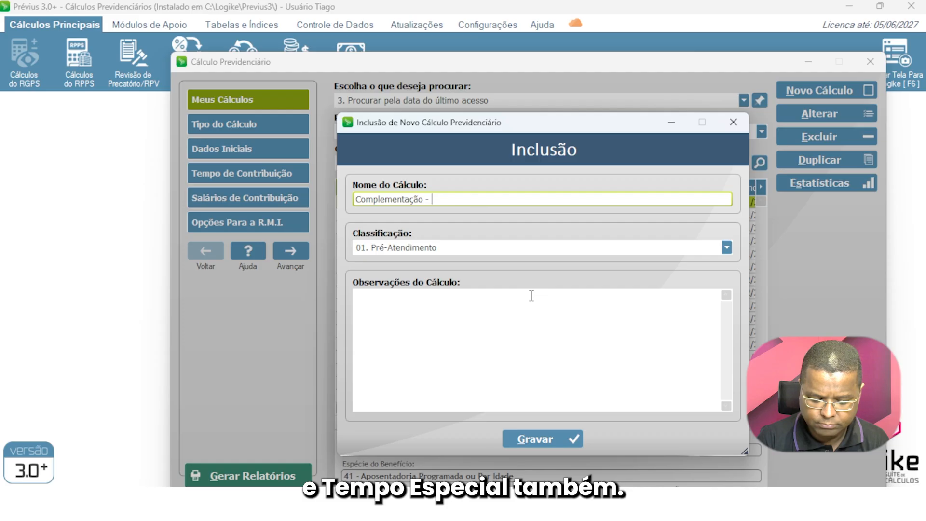
{"action": "type", "text": "P"}
{"action": "key", "text": "BackSpace"}
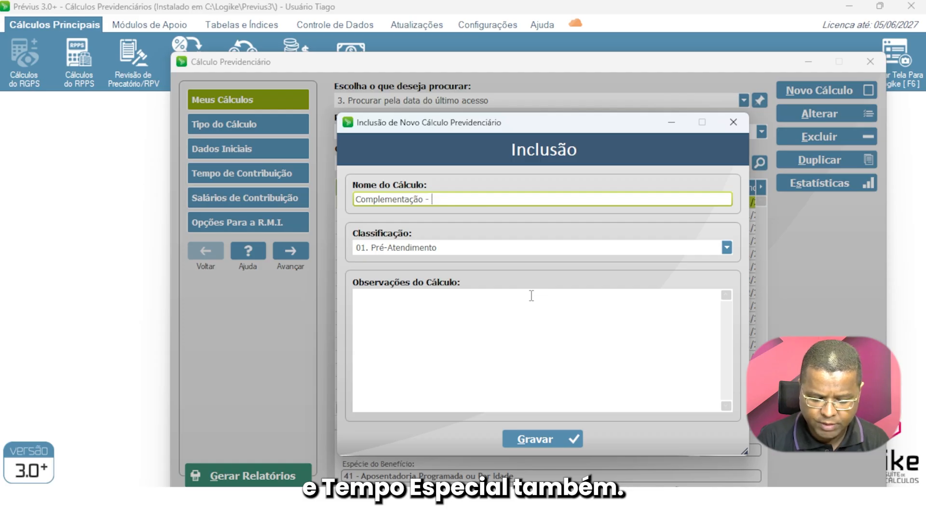
{"action": "type", "text": "Tempo Es"}
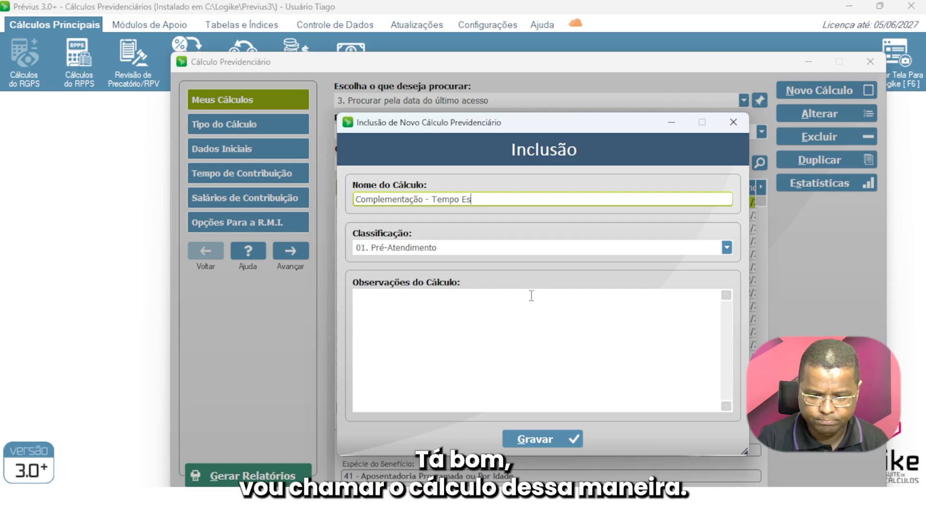
{"action": "type", "text": "pecial"}
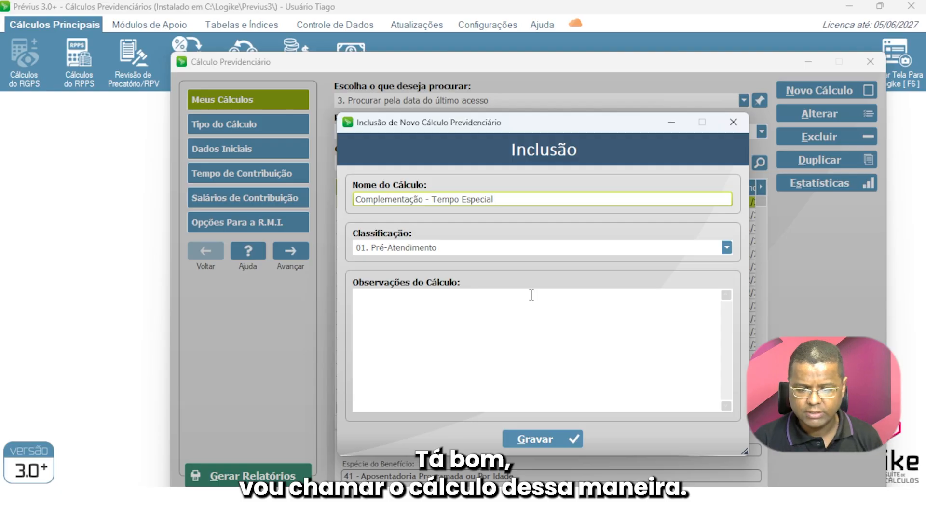
Classify the new calculation as "03. Planejamento - Laudo" and save it.
{"action": "left_click", "coordinate": [726, 248]}
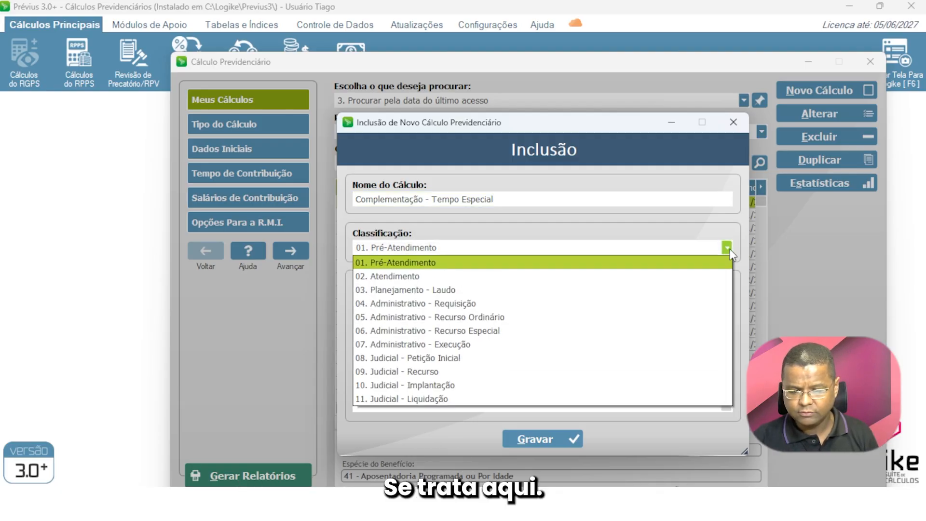
{"action": "left_click", "coordinate": [518, 295]}
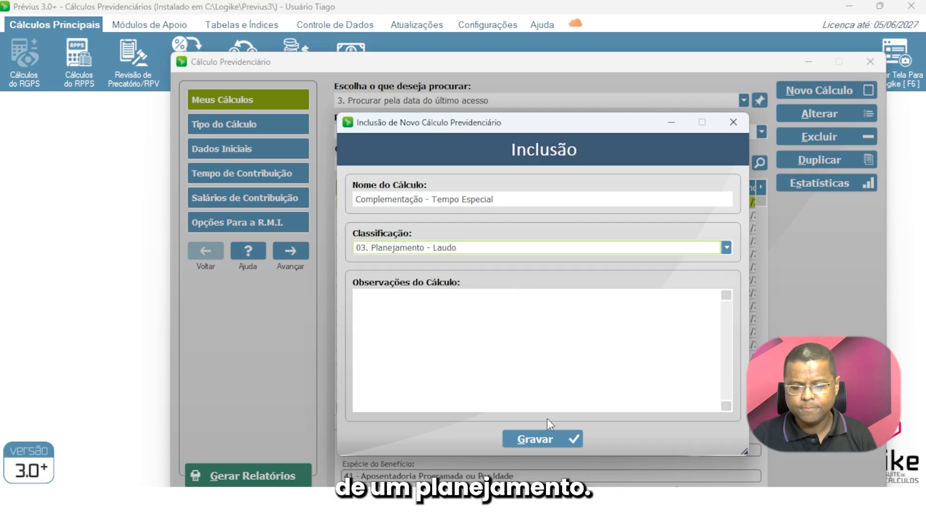
{"action": "left_click", "coordinate": [727, 249]}
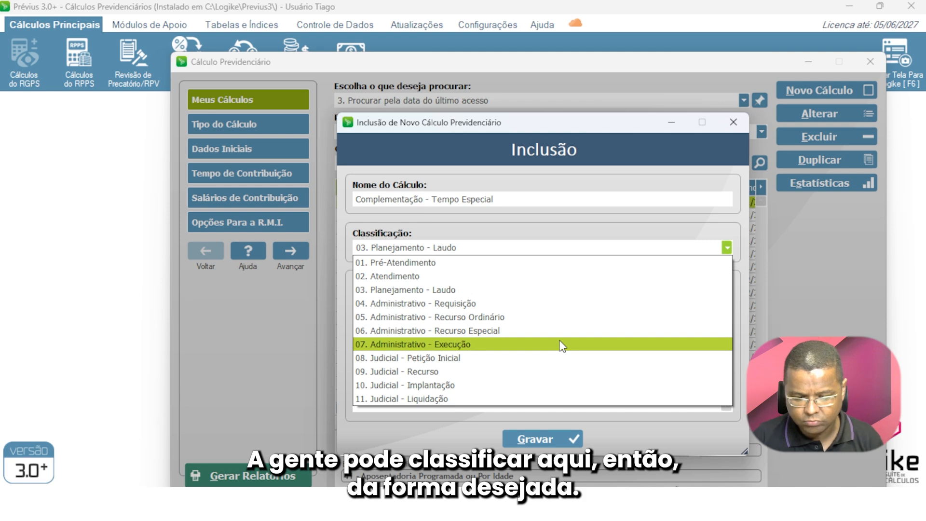
{"action": "left_click", "coordinate": [555, 291]}
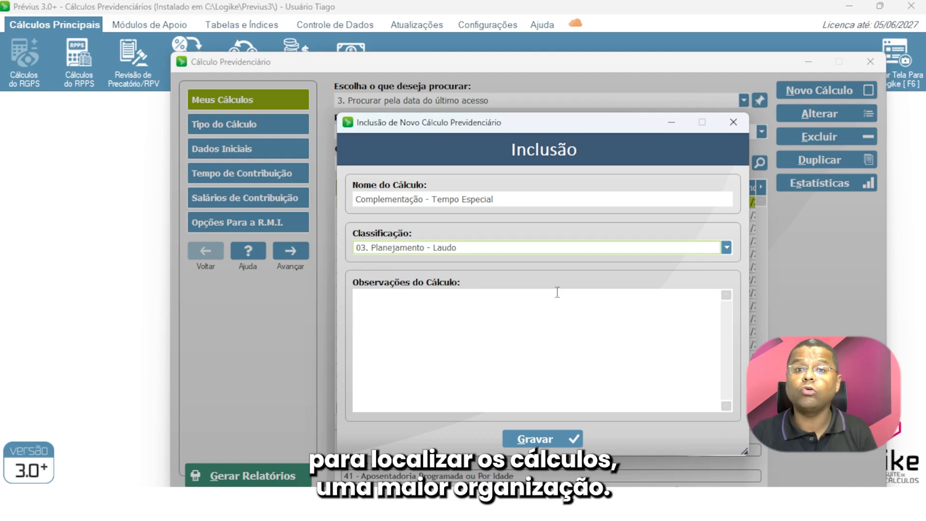
{"action": "left_click", "coordinate": [537, 436]}
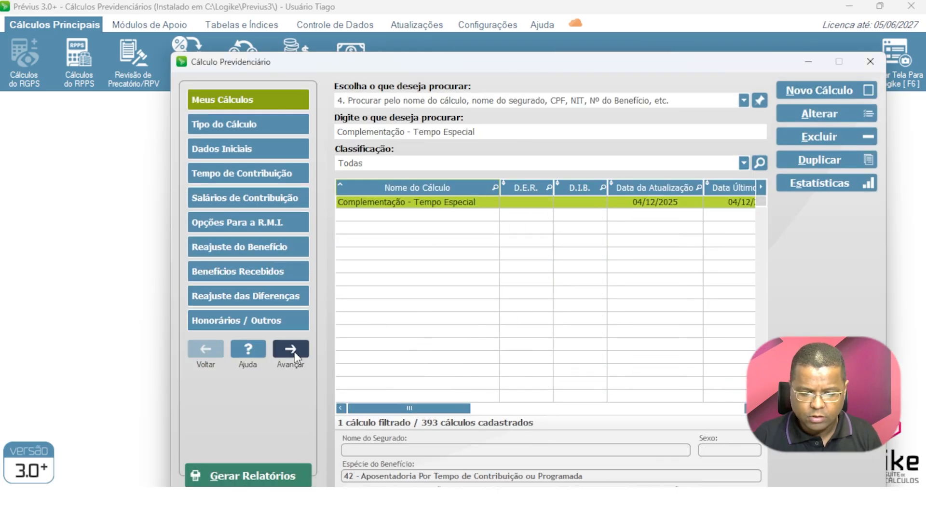
Set the calculation type to "2. R.M.I., tempo de contribuição e planejamento futuro".
{"action": "left_click", "coordinate": [295, 354]}
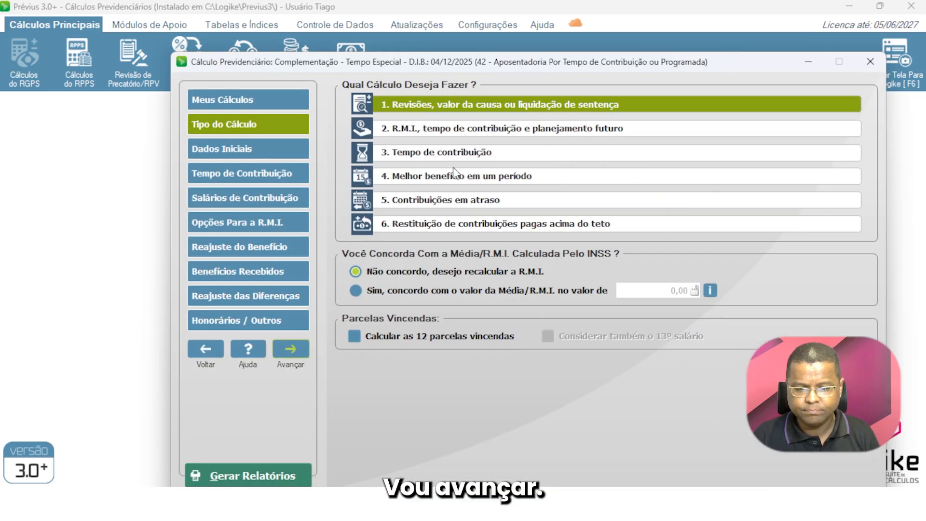
{"action": "left_click", "coordinate": [525, 129]}
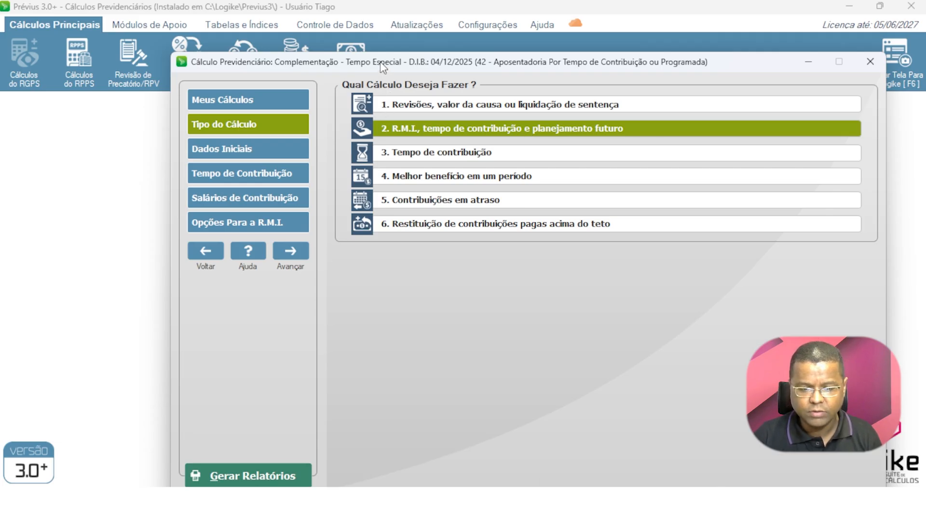
Attach the CNIS PDF from the desktop folder "Imersão Nos Cálculos Previdenciários" to the INSS data import.
{"action": "left_click_drag", "start_coordinate": [383, 67], "coordinate": [314, 15]}
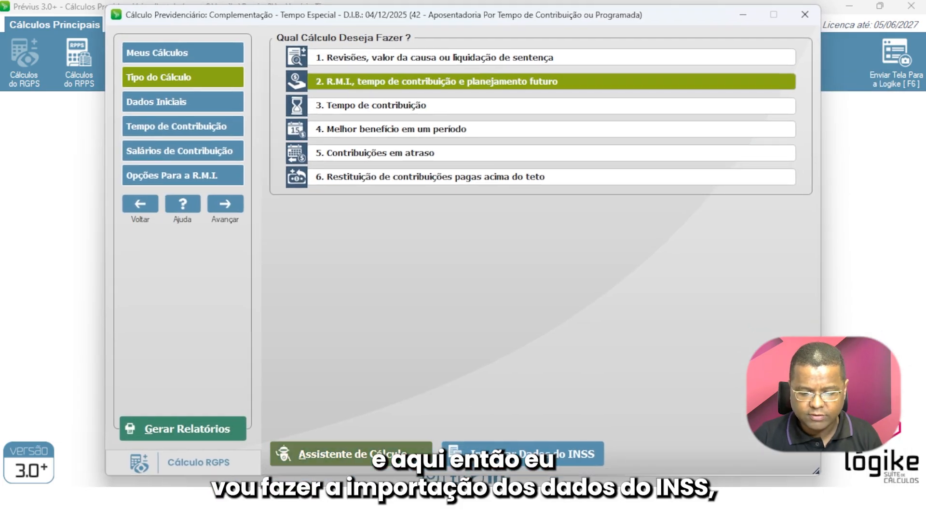
{"action": "left_click", "coordinate": [530, 453]}
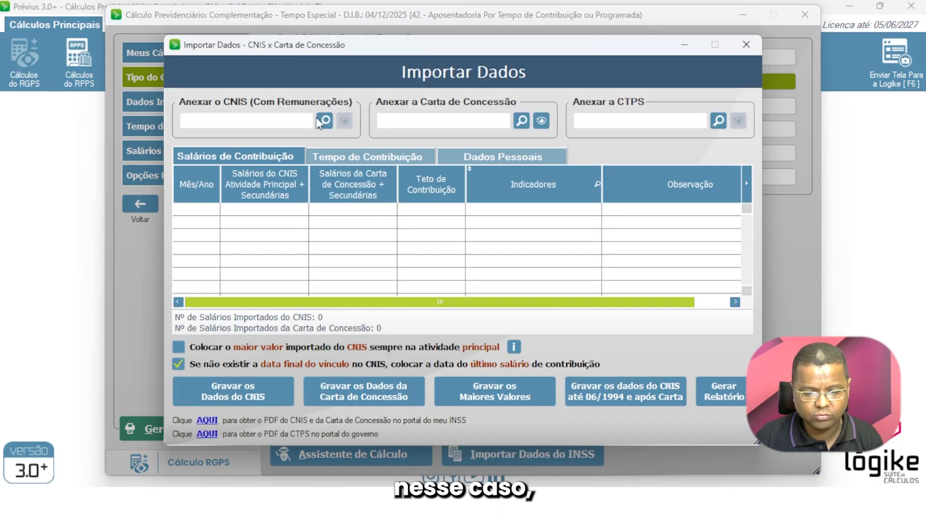
{"action": "left_click", "coordinate": [325, 120]}
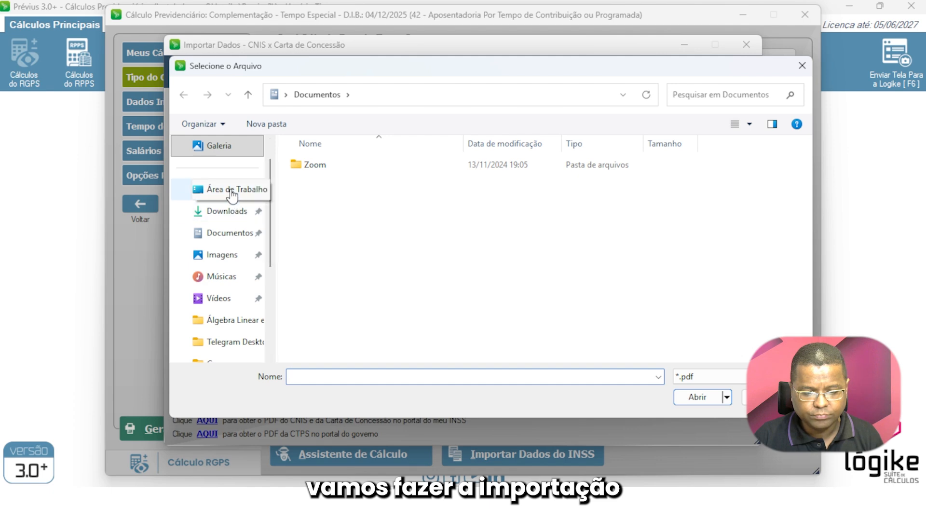
{"action": "left_click", "coordinate": [233, 190]}
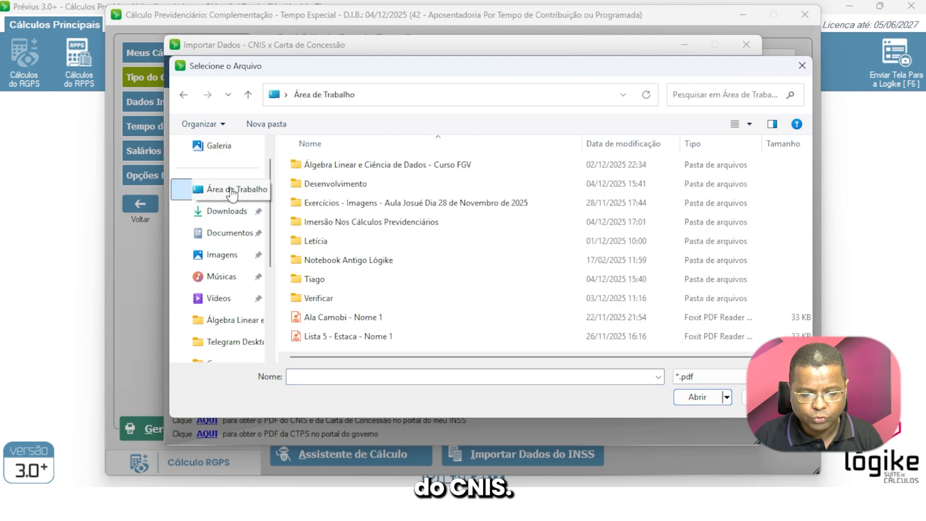
{"action": "double_click", "coordinate": [391, 222]}
{"action": "left_click", "coordinate": [313, 164]}
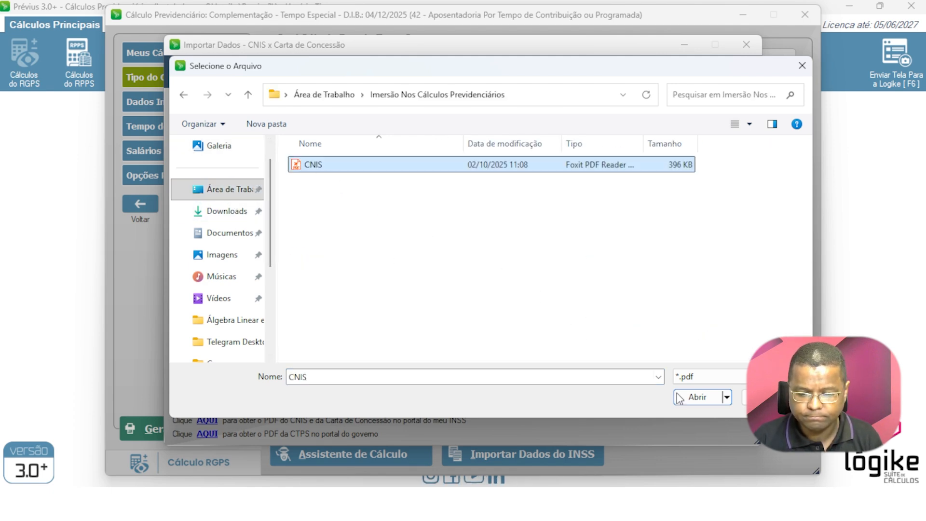
{"action": "left_click", "coordinate": [697, 398]}
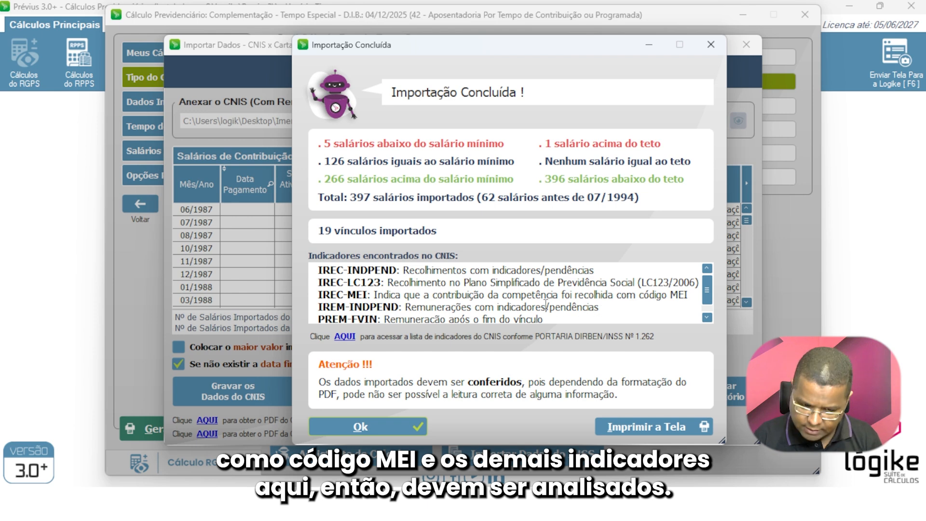
Review the indicators in the import summary and save the CNIS data to the calculation.
{"action": "scroll", "coordinate": [546, 303], "scroll_direction": "down", "scroll_amount": 1}
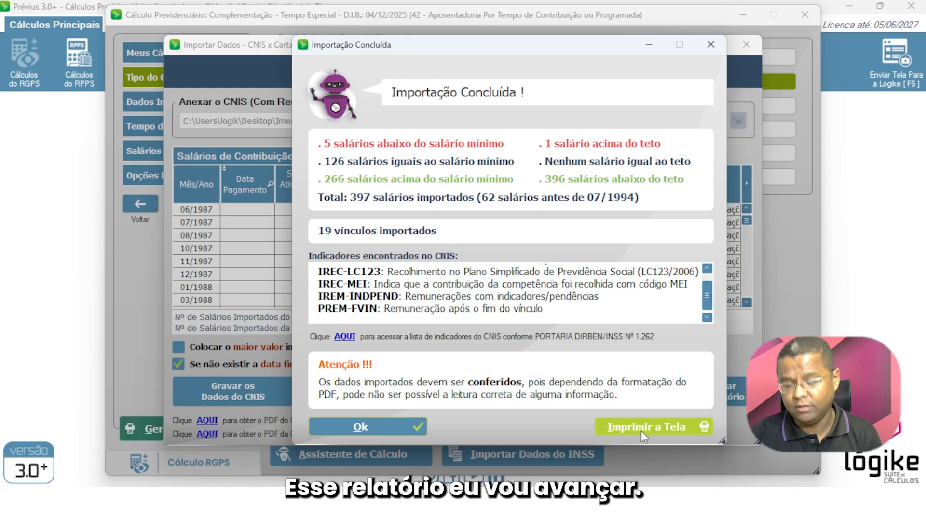
{"action": "left_click", "coordinate": [366, 430]}
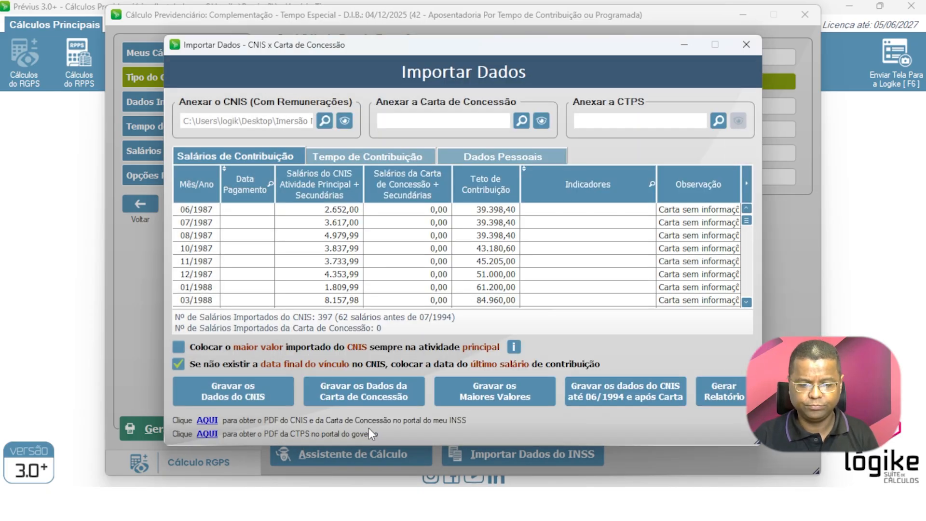
{"action": "left_click", "coordinate": [233, 390]}
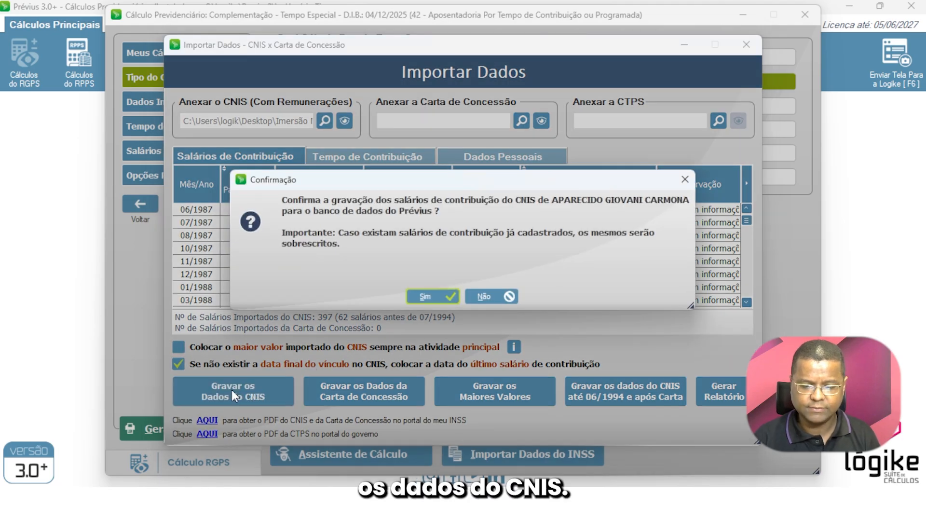
{"action": "left_click", "coordinate": [419, 293]}
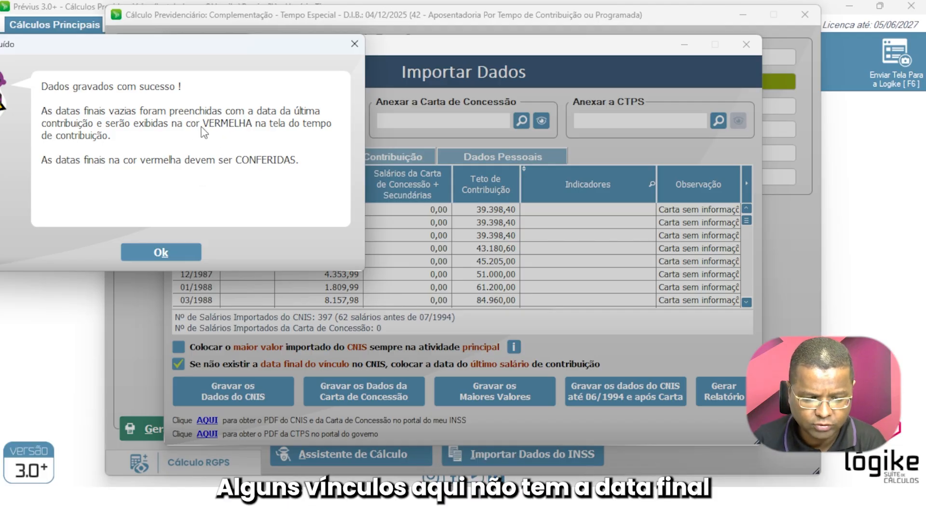
{"action": "left_click", "coordinate": [161, 251]}
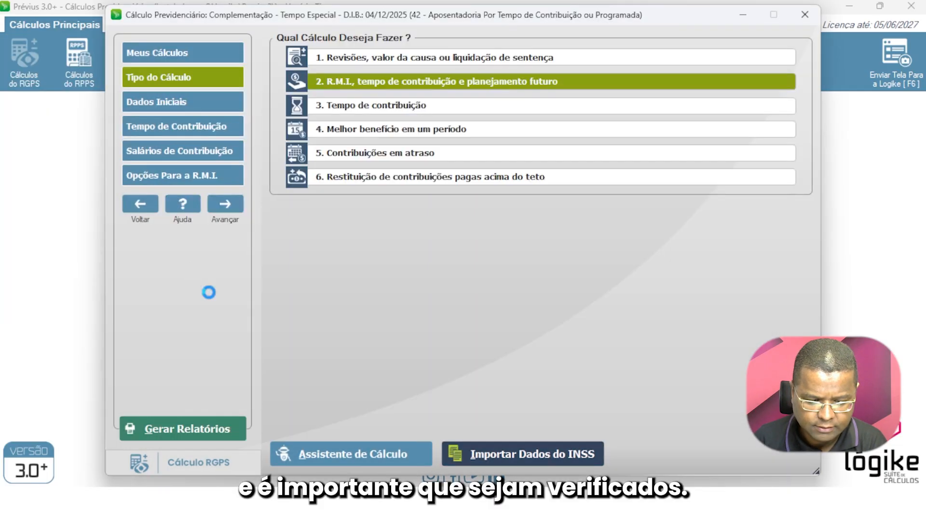
Set the insured person's sex to Masculino in the initial data.
{"action": "left_click", "coordinate": [234, 207]}
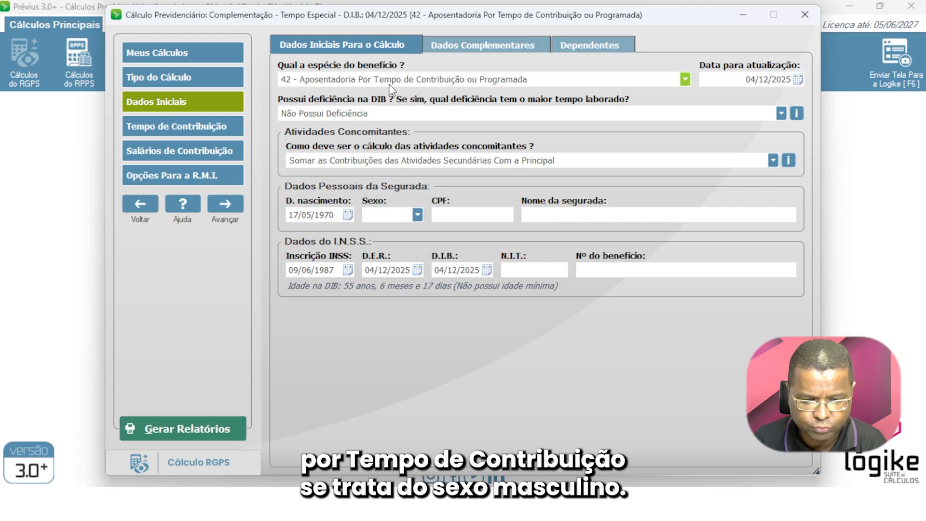
{"action": "left_click", "coordinate": [417, 215]}
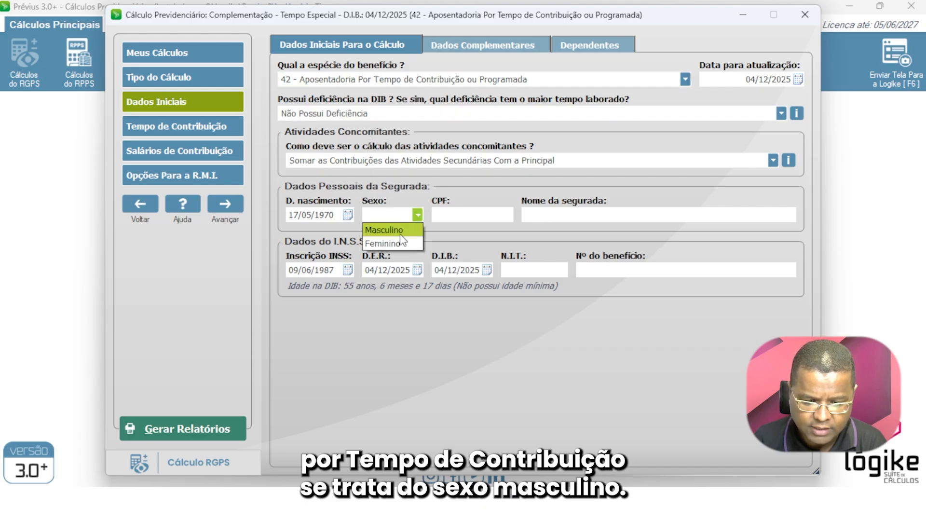
{"action": "left_click", "coordinate": [393, 242]}
{"action": "left_click", "coordinate": [419, 214]}
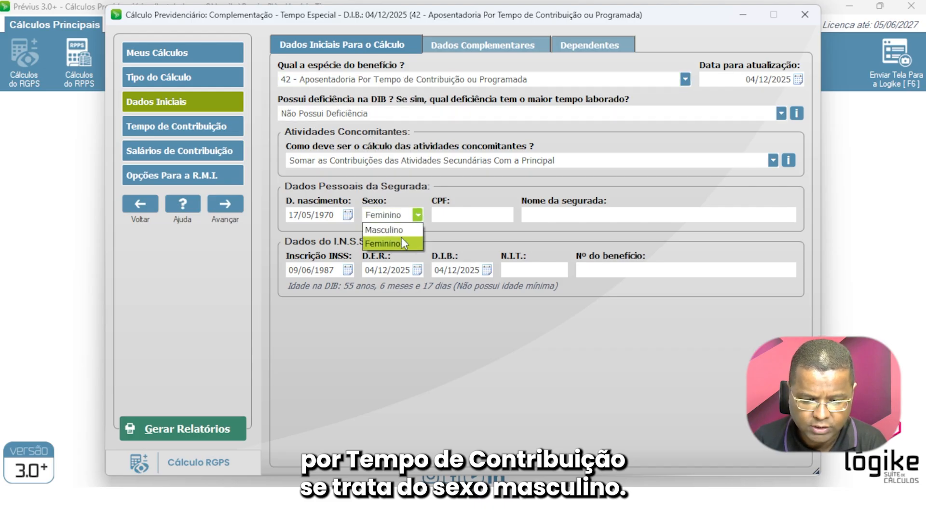
{"action": "left_click", "coordinate": [397, 230]}
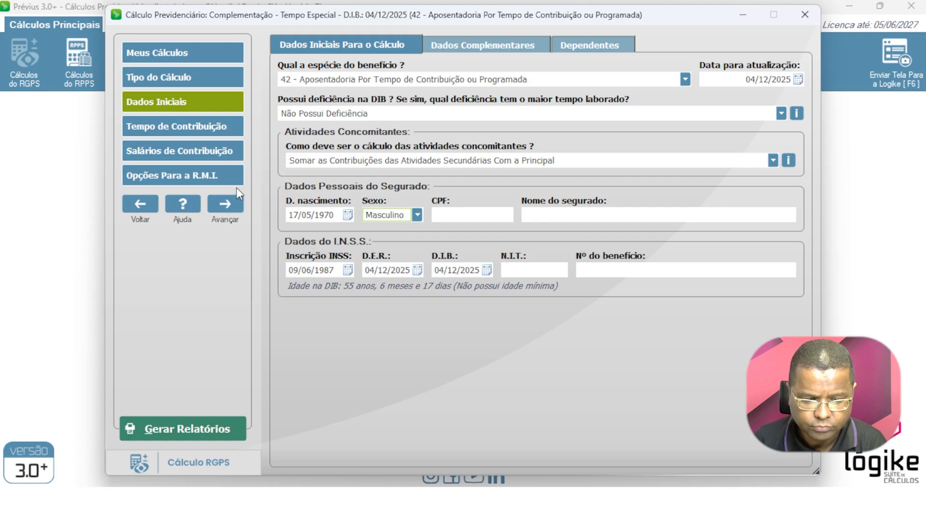
Confirm the red-flagged end date of contribution period 007, FC Participações e Administrações, by saving its record without changes.
{"action": "left_click", "coordinate": [231, 205]}
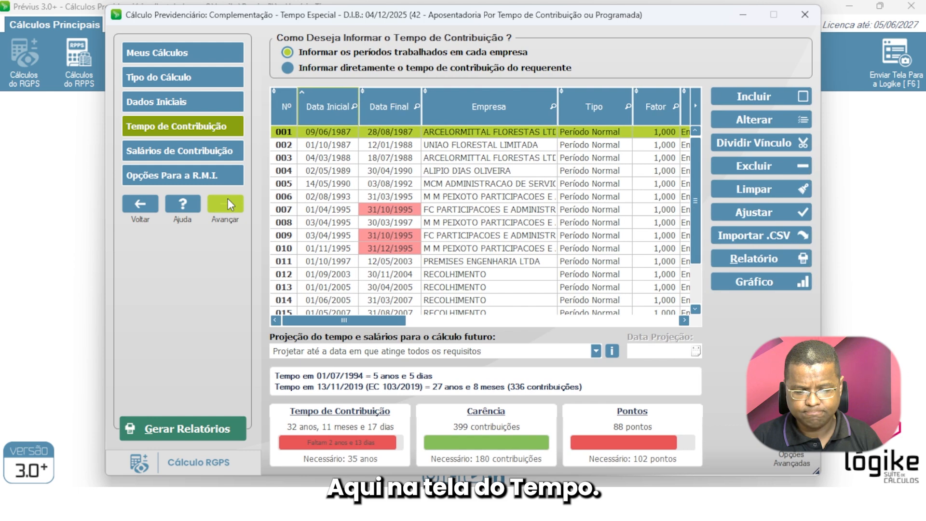
{"action": "left_click", "coordinate": [414, 212]}
{"action": "double_click", "coordinate": [412, 211]}
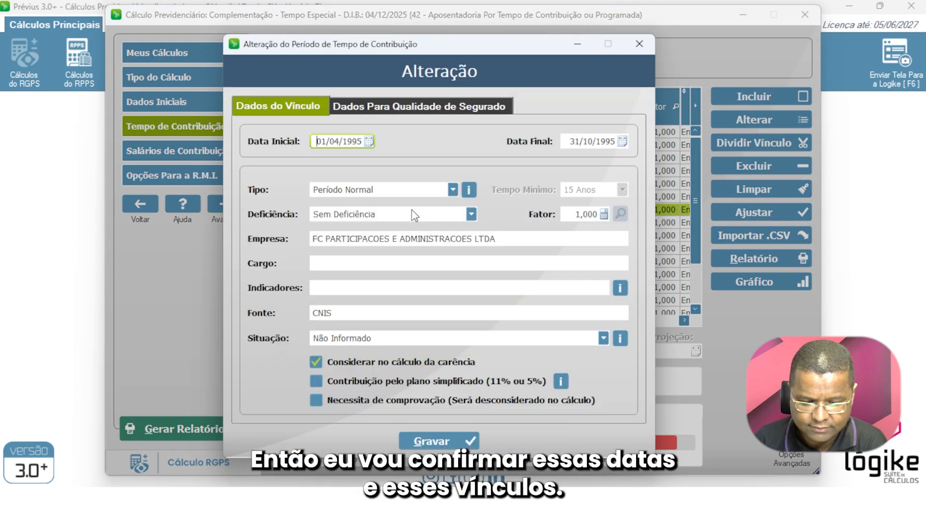
{"action": "left_click", "coordinate": [432, 440]}
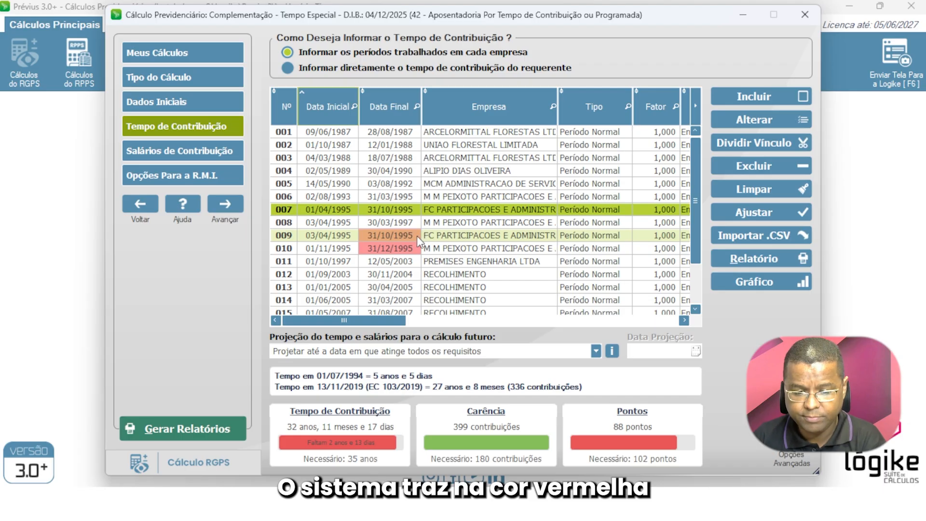
Confirm the red-flagged end dates of contribution periods 009 and 010 by saving both records without changes.
{"action": "double_click", "coordinate": [416, 236]}
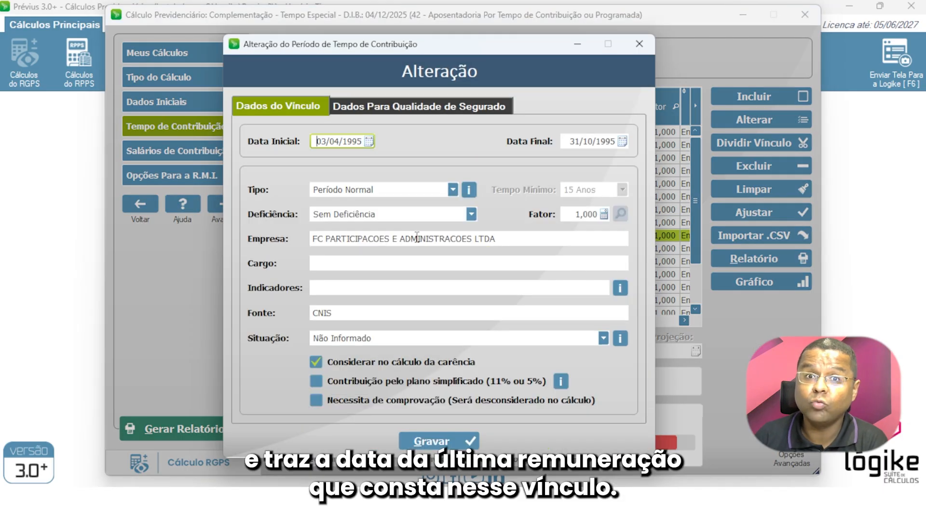
{"action": "left_click", "coordinate": [427, 443]}
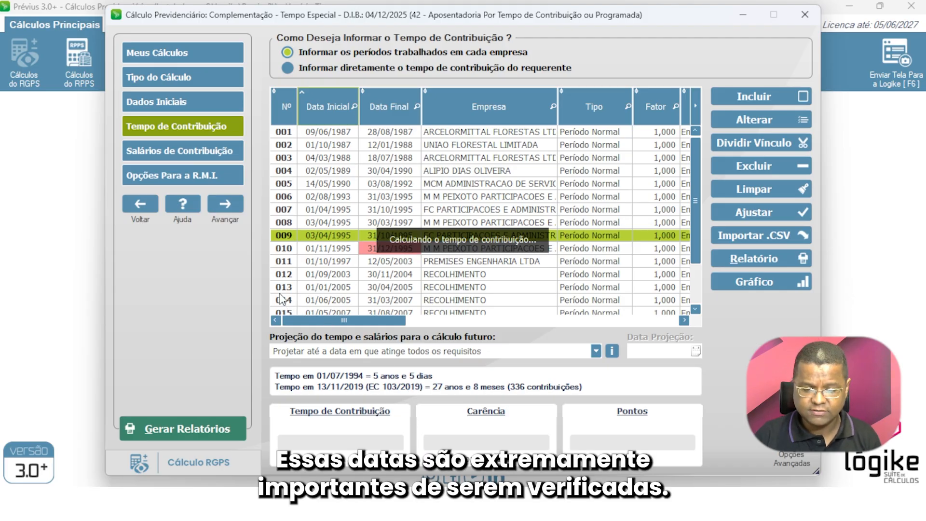
{"action": "double_click", "coordinate": [372, 248]}
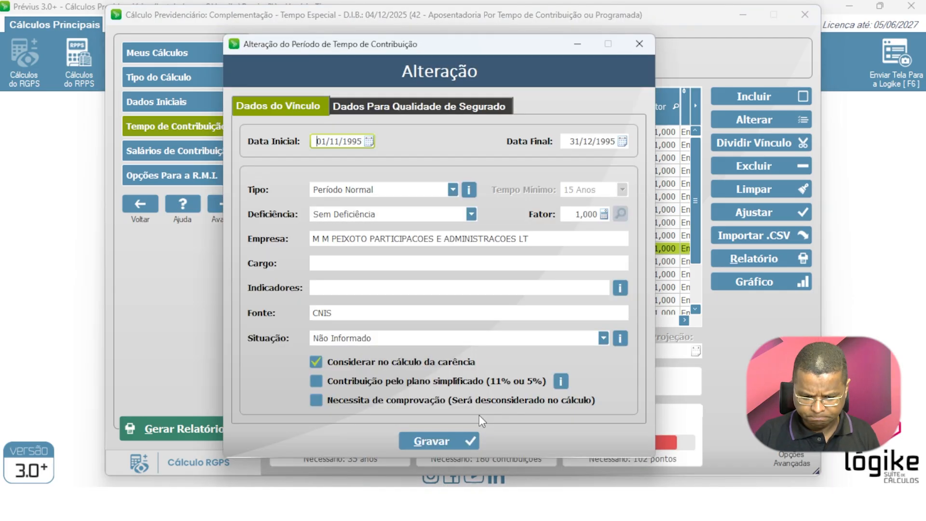
{"action": "left_click", "coordinate": [456, 440]}
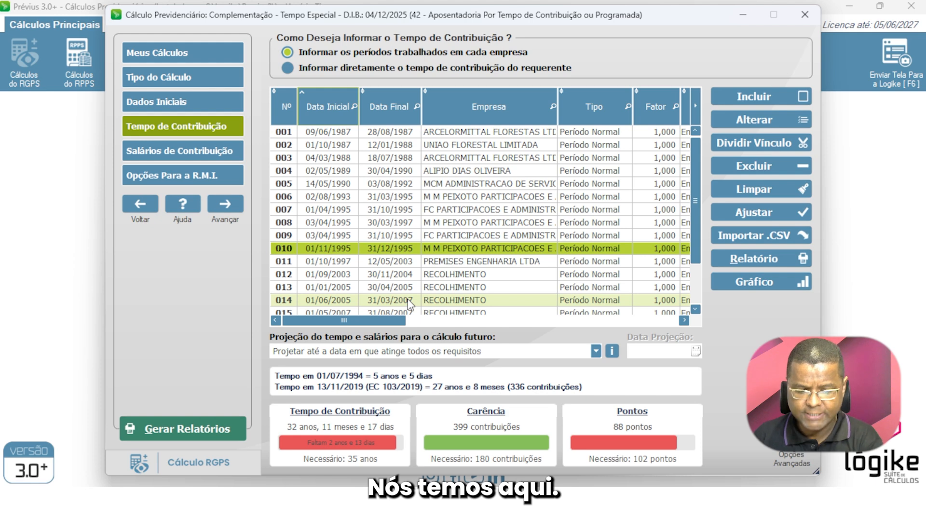
Examine the indicators of the contribution salaries from 04/2017 onward and compare them with the last RECOLHIMENTO periods.
{"action": "scroll", "coordinate": [439, 245], "scroll_direction": "down", "scroll_amount": 3}
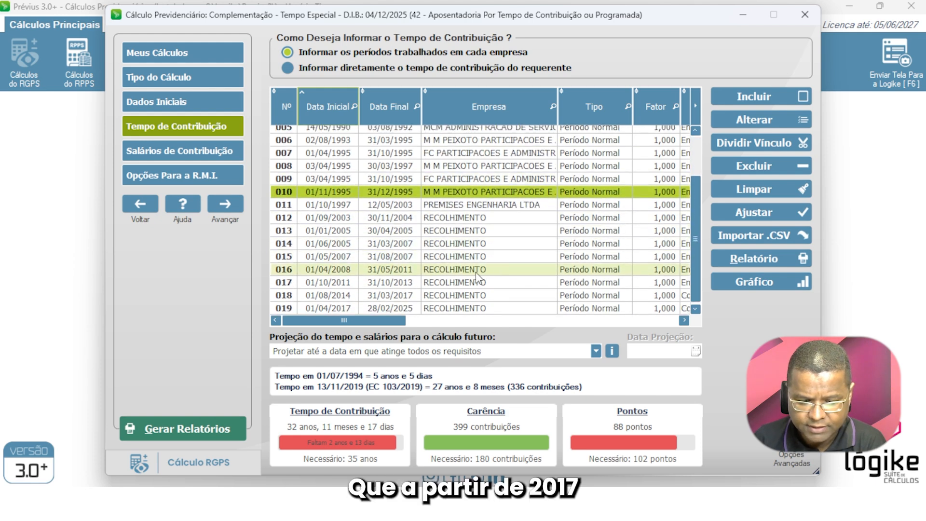
{"action": "left_click", "coordinate": [441, 297]}
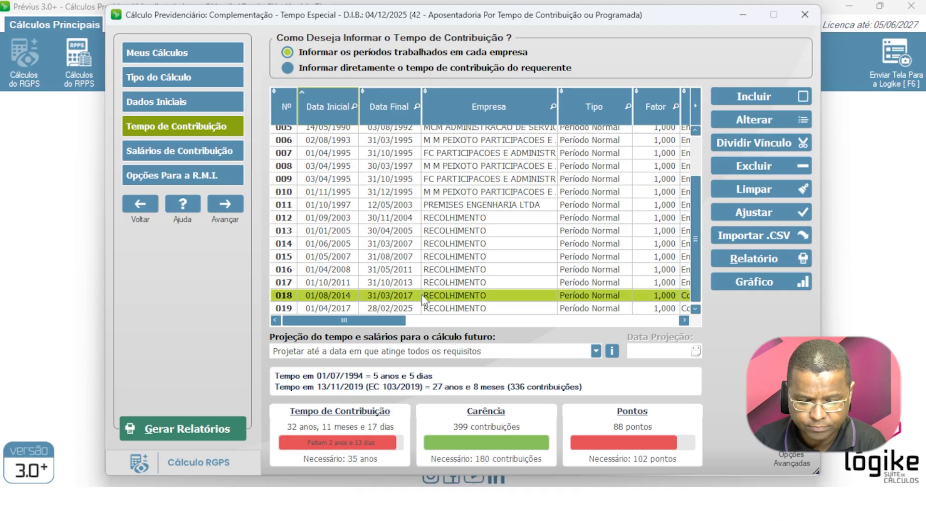
{"action": "left_click", "coordinate": [200, 154]}
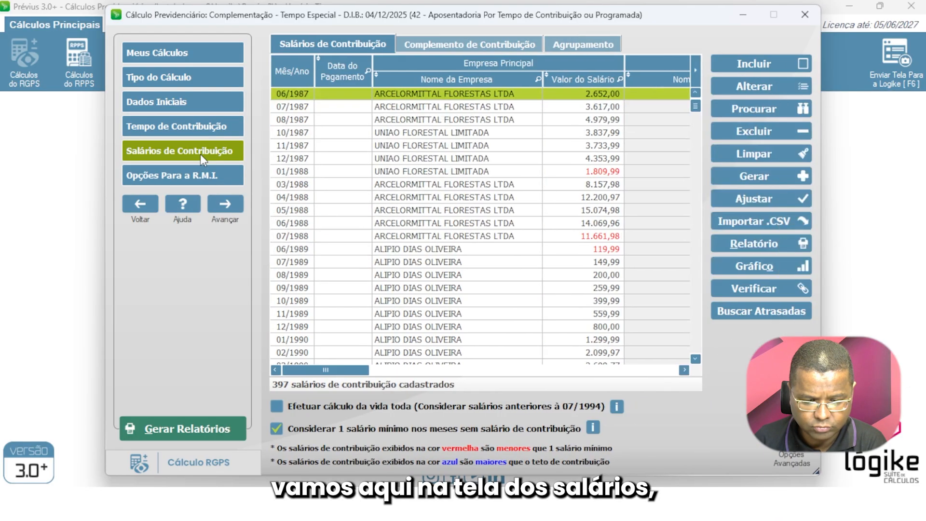
{"action": "left_click_drag", "start_coordinate": [328, 372], "coordinate": [646, 376]}
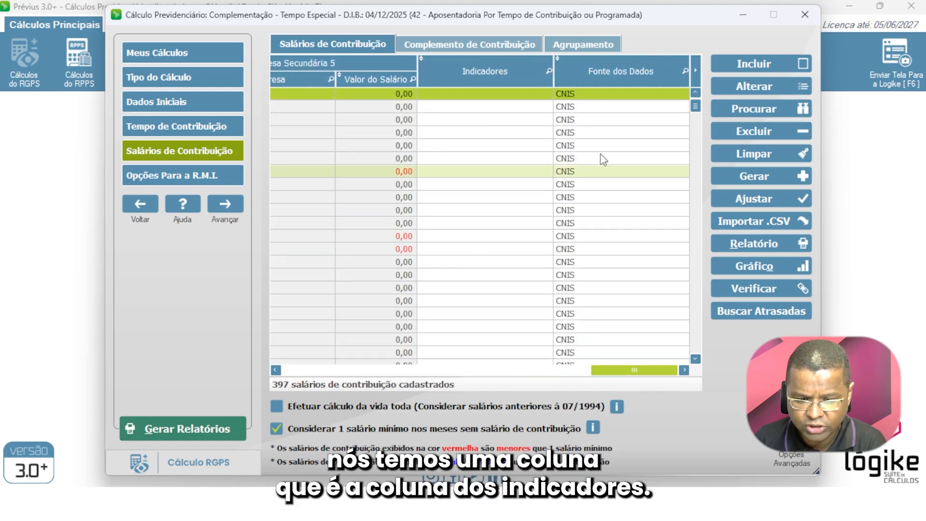
{"action": "left_click_drag", "start_coordinate": [695, 106], "coordinate": [702, 274]}
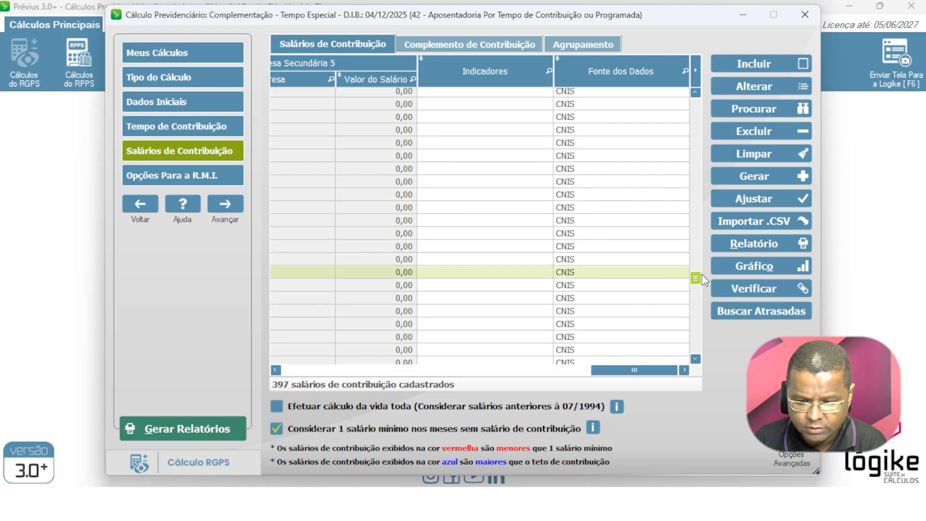
{"action": "scroll", "coordinate": [585, 267], "scroll_direction": "down", "scroll_amount": 4}
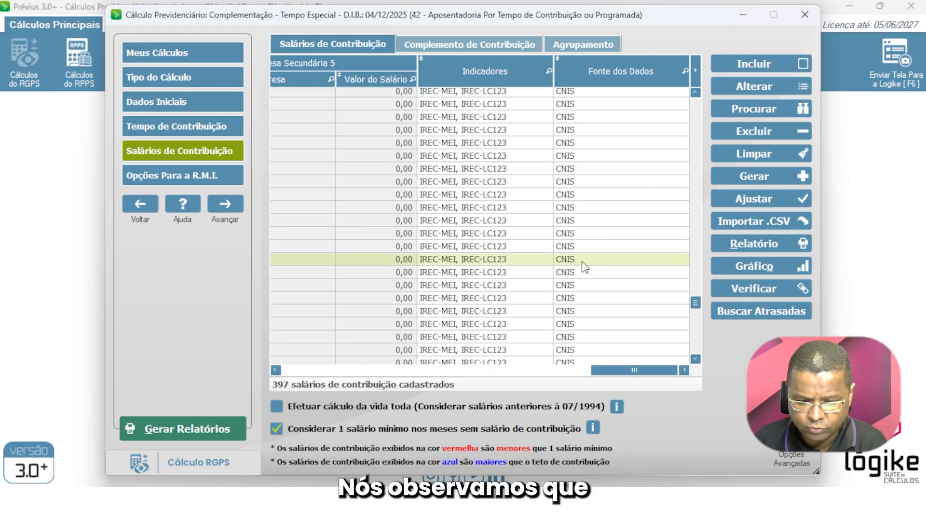
{"action": "scroll", "coordinate": [584, 265], "scroll_direction": "up", "scroll_amount": 8}
{"action": "scroll", "coordinate": [584, 265], "scroll_direction": "down", "scroll_amount": 2}
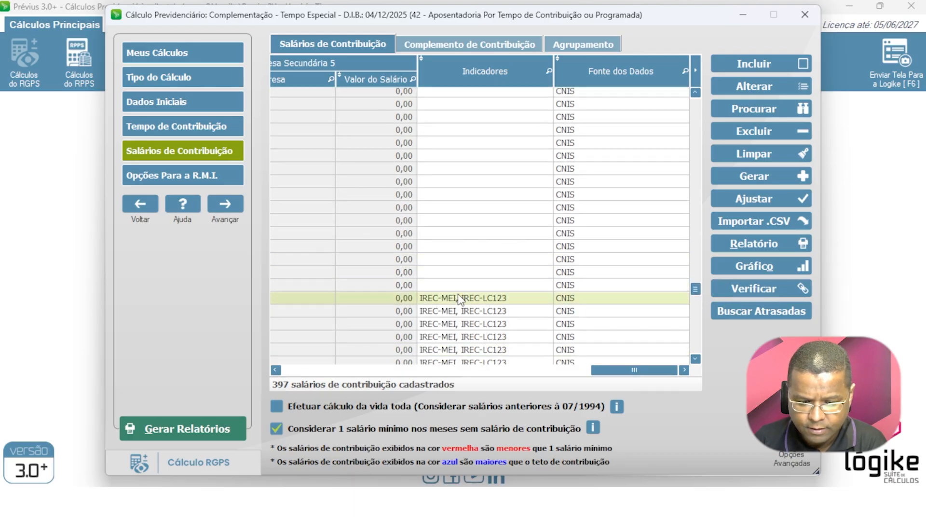
{"action": "left_click", "coordinate": [598, 297]}
{"action": "left_click_drag", "start_coordinate": [619, 371], "coordinate": [288, 368]}
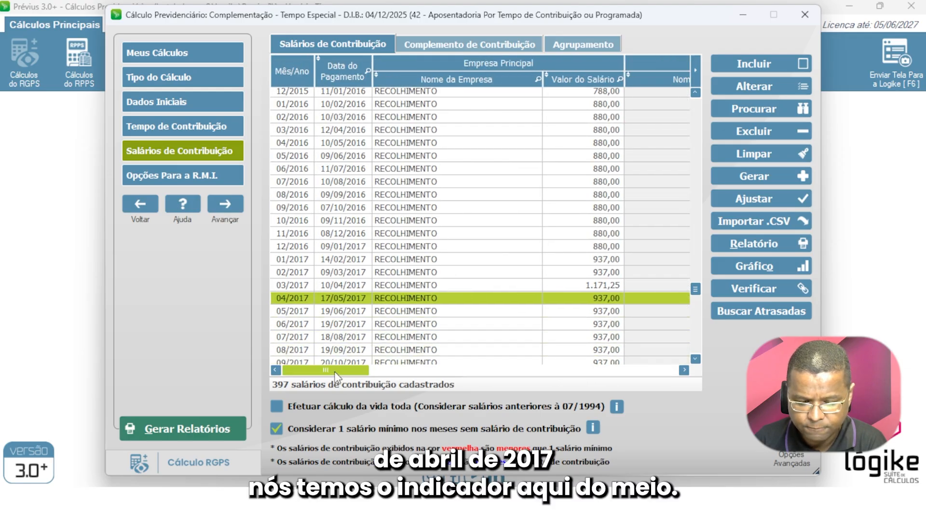
{"action": "left_click_drag", "start_coordinate": [336, 372], "coordinate": [676, 394]}
{"action": "scroll", "coordinate": [513, 312], "scroll_direction": "down", "scroll_amount": 5}
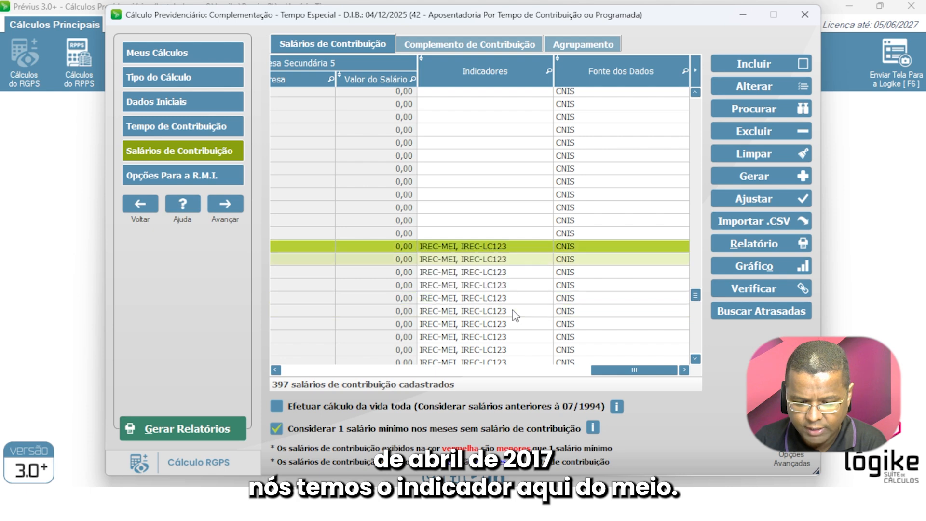
{"action": "scroll", "coordinate": [514, 316], "scroll_direction": "down", "scroll_amount": 5}
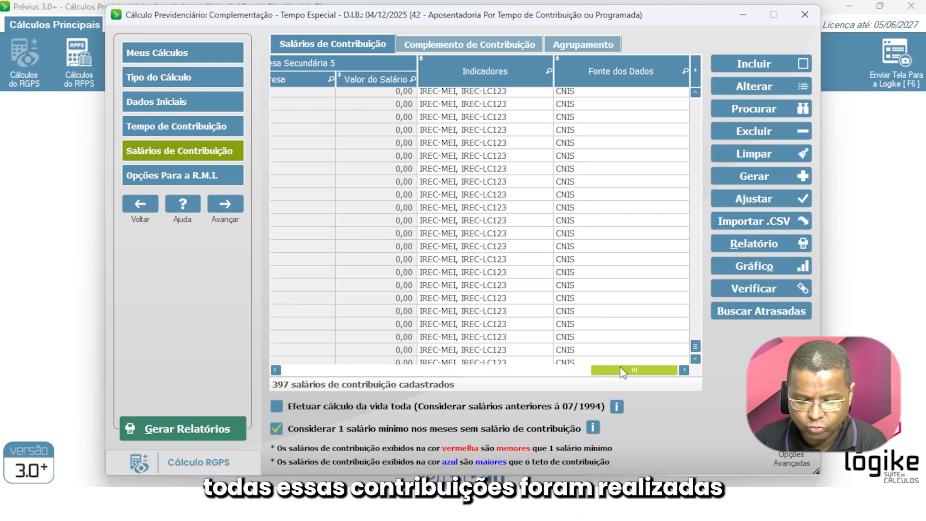
{"action": "left_click_drag", "start_coordinate": [634, 370], "coordinate": [291, 376]}
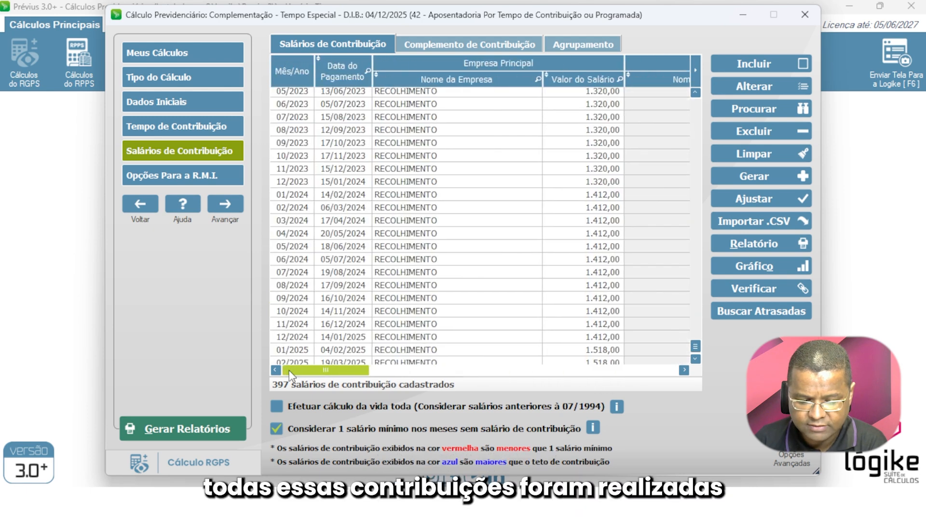
{"action": "left_click", "coordinate": [169, 128]}
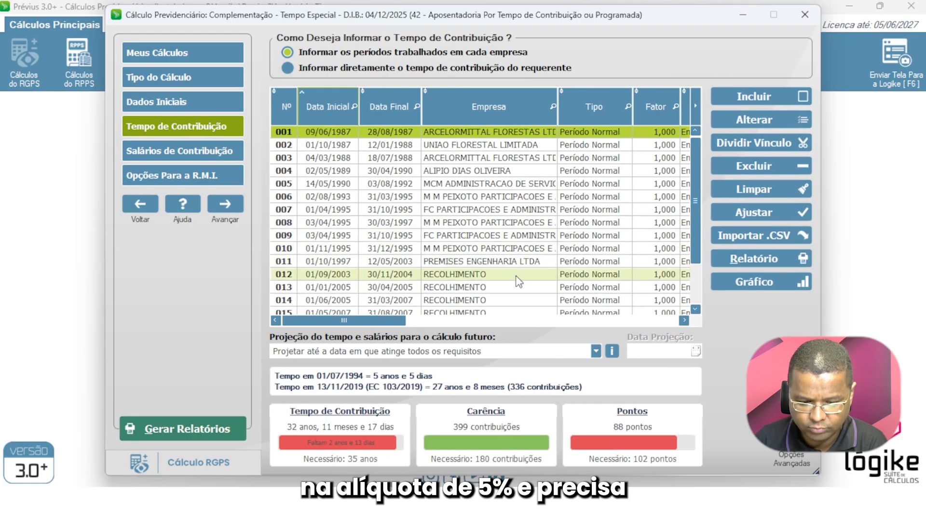
{"action": "scroll", "coordinate": [521, 276], "scroll_direction": "down", "scroll_amount": 1}
{"action": "scroll", "coordinate": [521, 276], "scroll_direction": "down", "scroll_amount": 1}
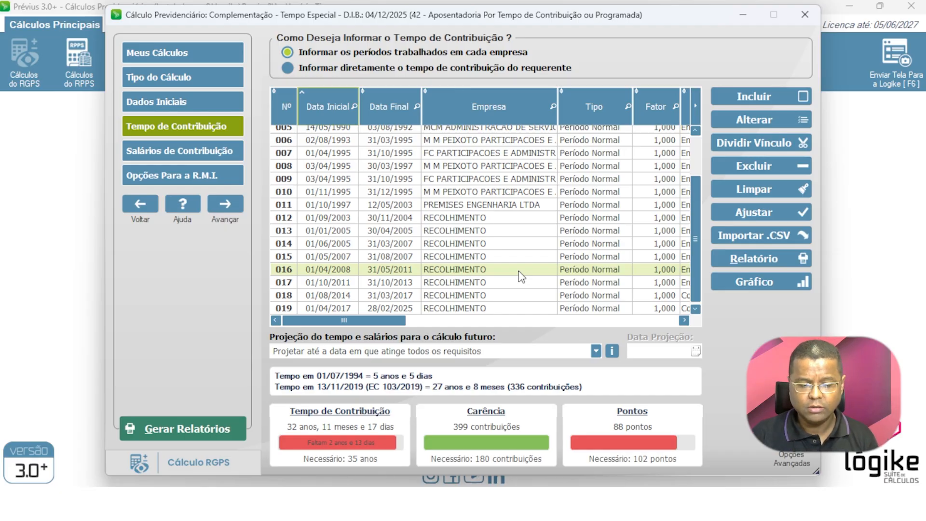
In the contribution complement settings, include salaries not below the minimum wage and start the adjustment period at 04/2017.
{"action": "left_click", "coordinate": [209, 149]}
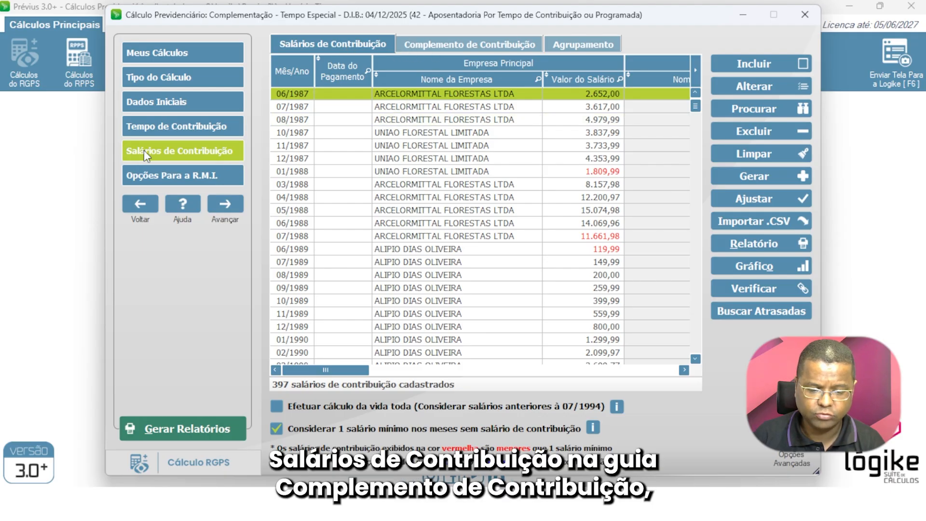
{"action": "left_click", "coordinate": [438, 42]}
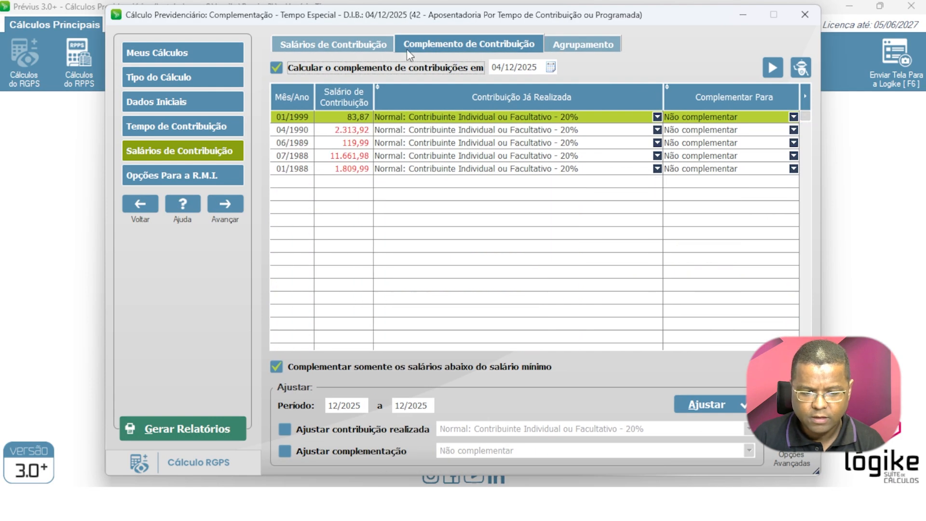
{"action": "left_click", "coordinate": [278, 366]}
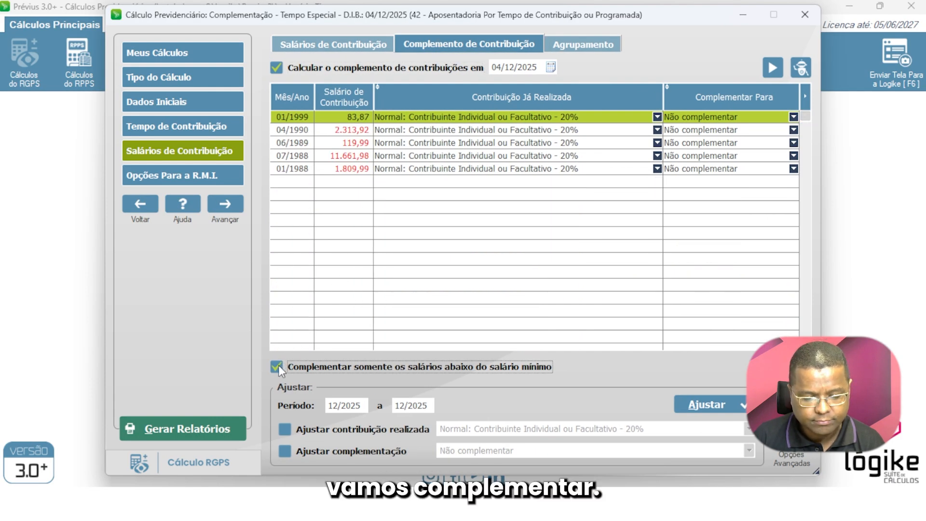
{"action": "left_click", "coordinate": [329, 407]}
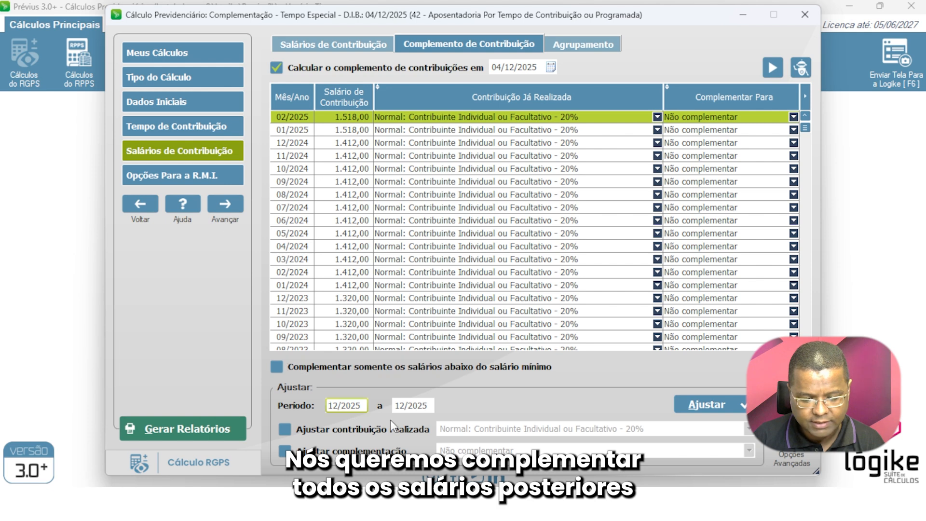
{"action": "type", "text": "04/2017"}
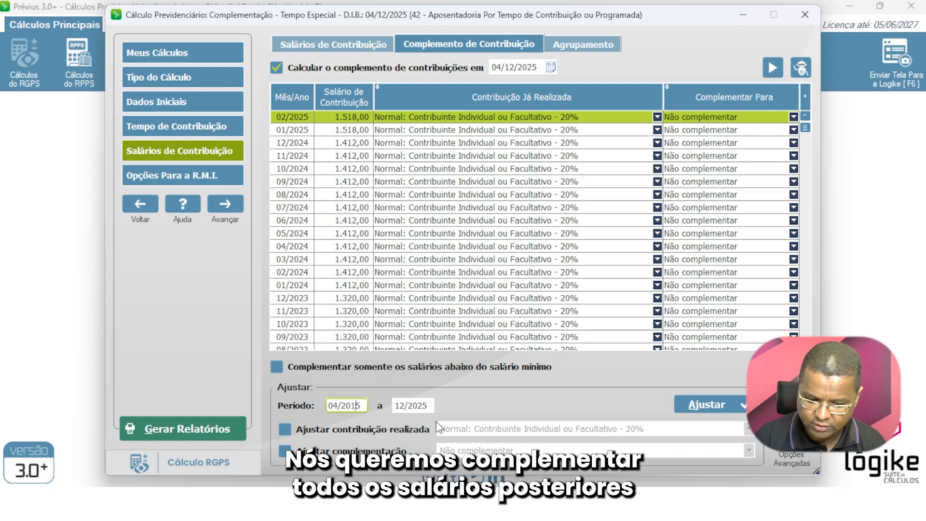
{"action": "key", "text": "Tab"}
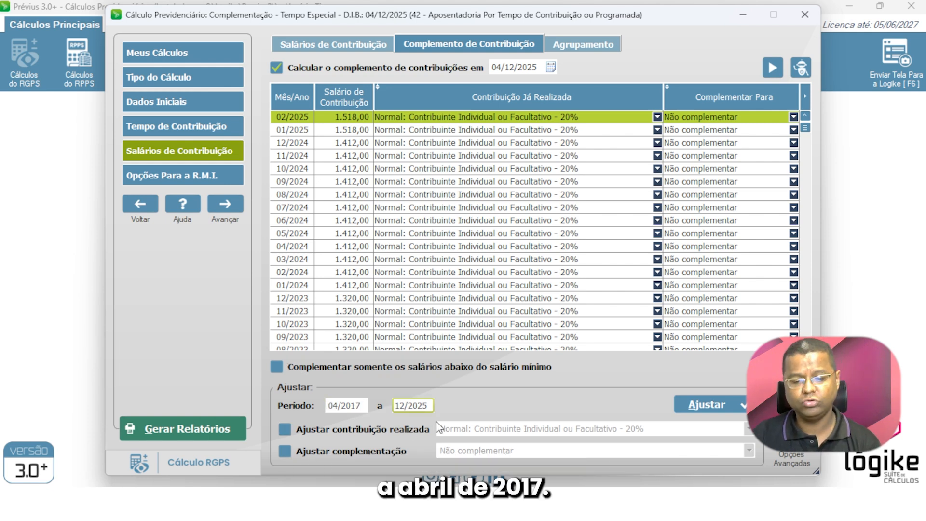
Apply the adjustment with contribution made as Facultativo Baixa Renda ou MEI - 5% and complementation as Complementar p/ 20%.
{"action": "left_click", "coordinate": [287, 428]}
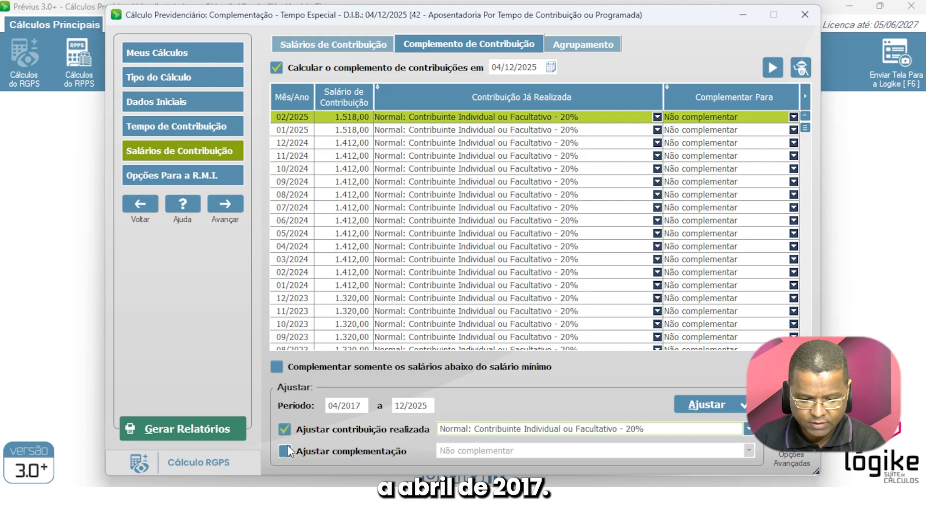
{"action": "left_click", "coordinate": [286, 451]}
{"action": "left_click", "coordinate": [453, 428]}
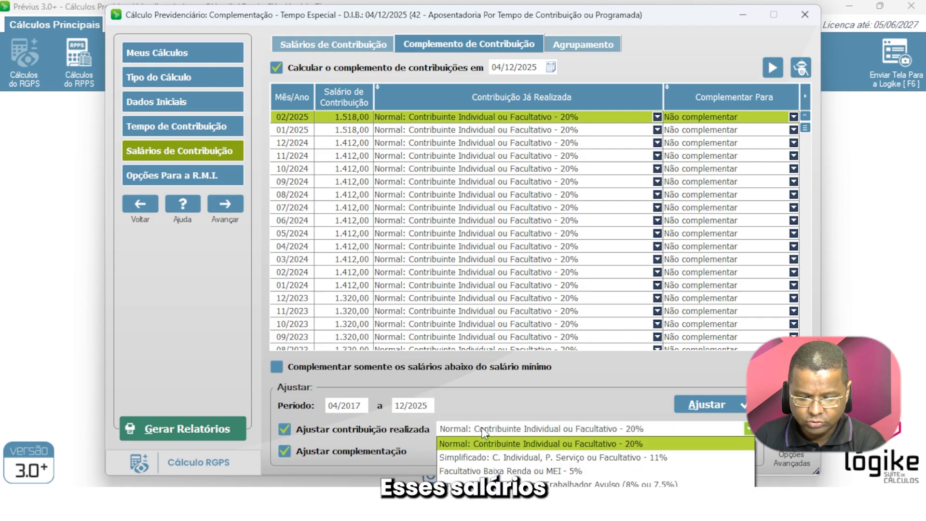
{"action": "left_click", "coordinate": [580, 473]}
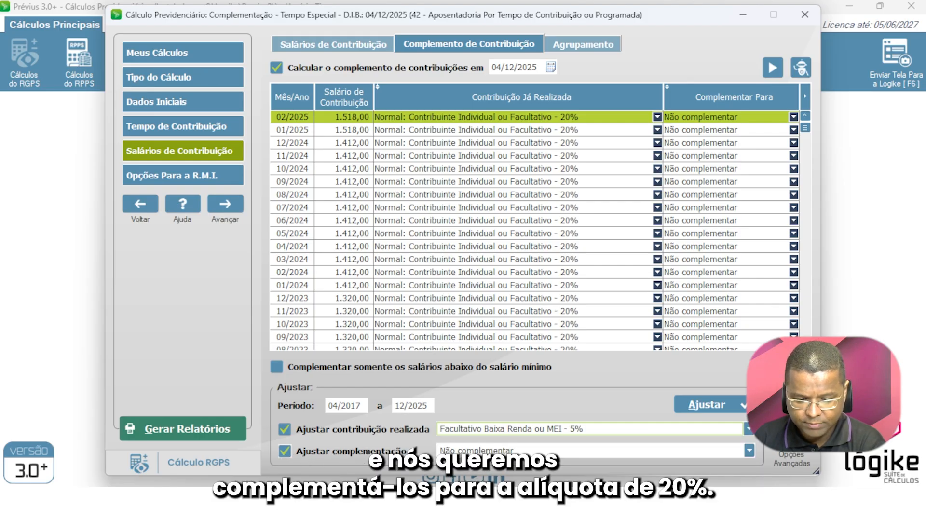
{"action": "left_click", "coordinate": [748, 450]}
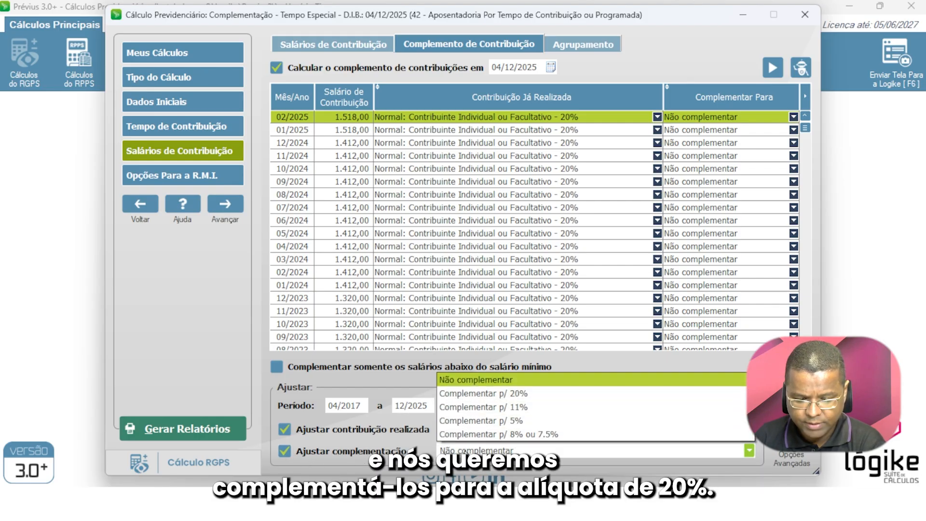
{"action": "left_click", "coordinate": [498, 398]}
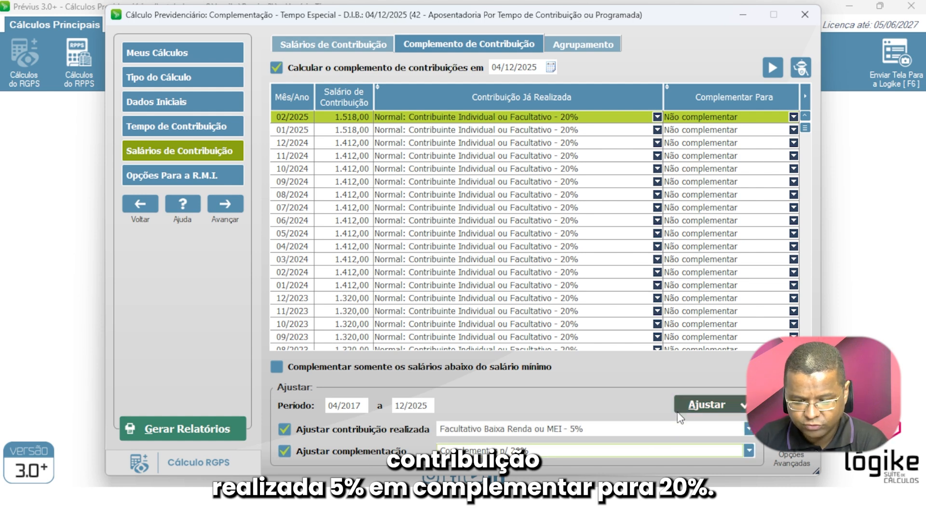
{"action": "left_click", "coordinate": [695, 406]}
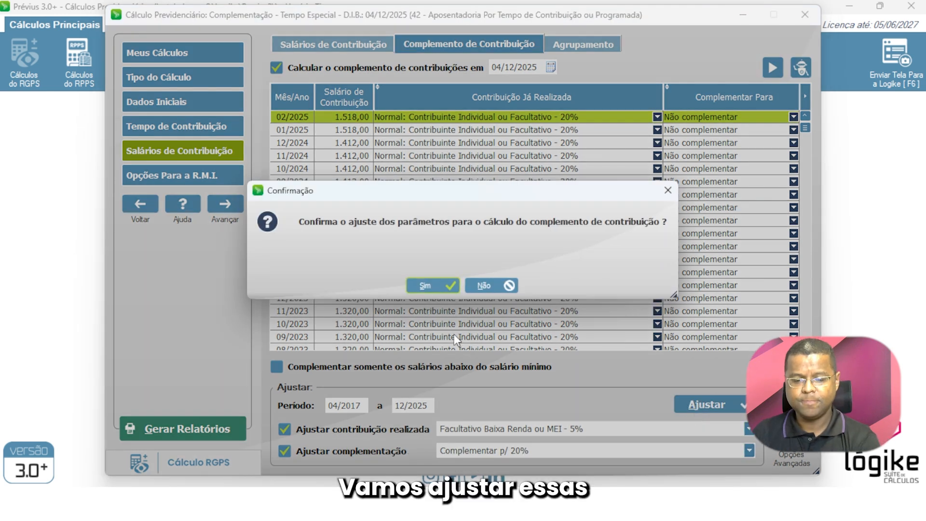
{"action": "left_click", "coordinate": [433, 286]}
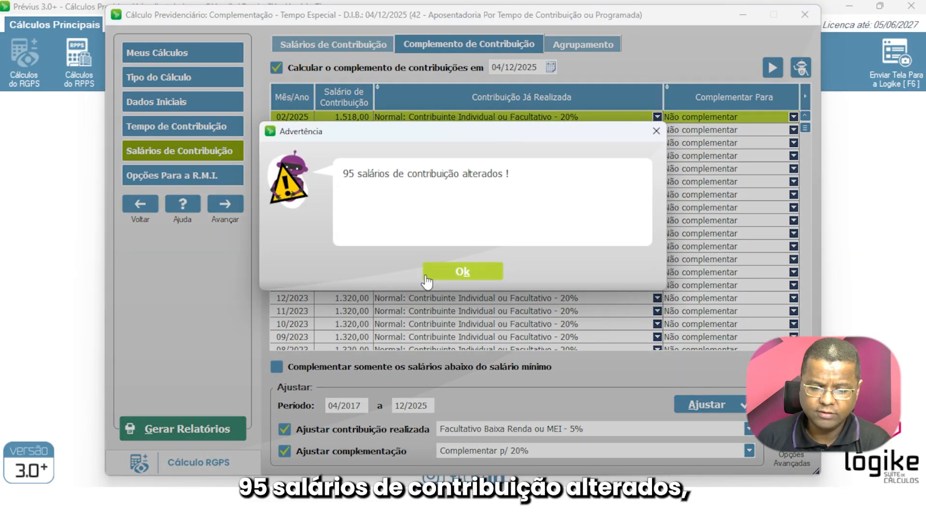
{"action": "left_click", "coordinate": [429, 276]}
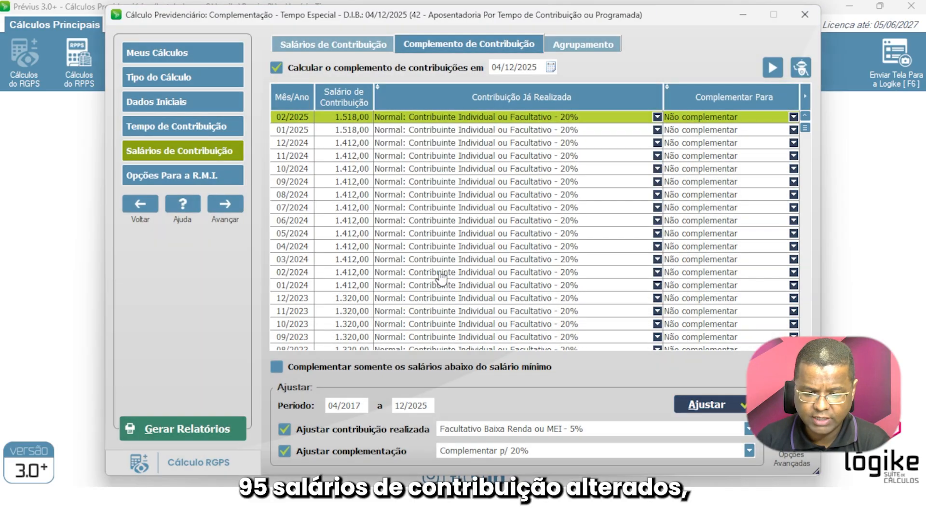
Change the type of contribution period 019 to Período Especial, save it and check its row in the contribution time list.
{"action": "left_click", "coordinate": [205, 133]}
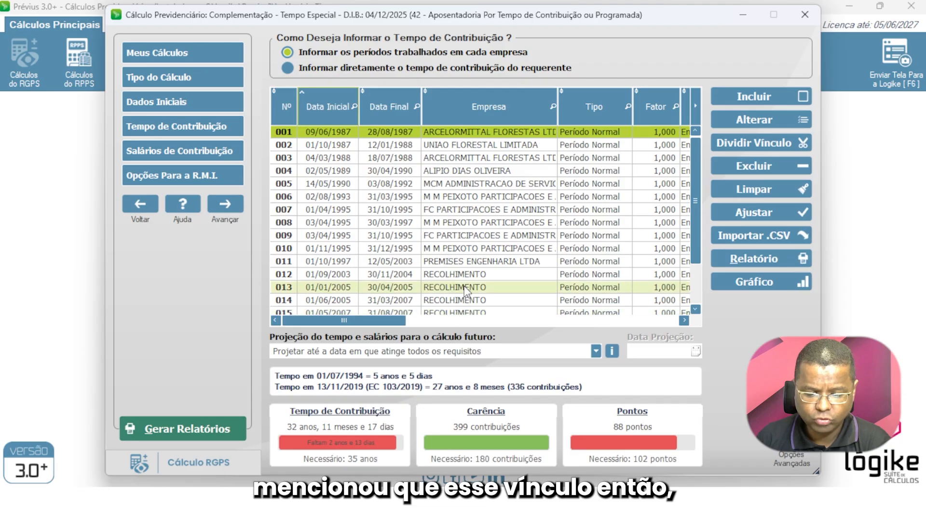
{"action": "scroll", "coordinate": [451, 309], "scroll_direction": "down", "scroll_amount": 3}
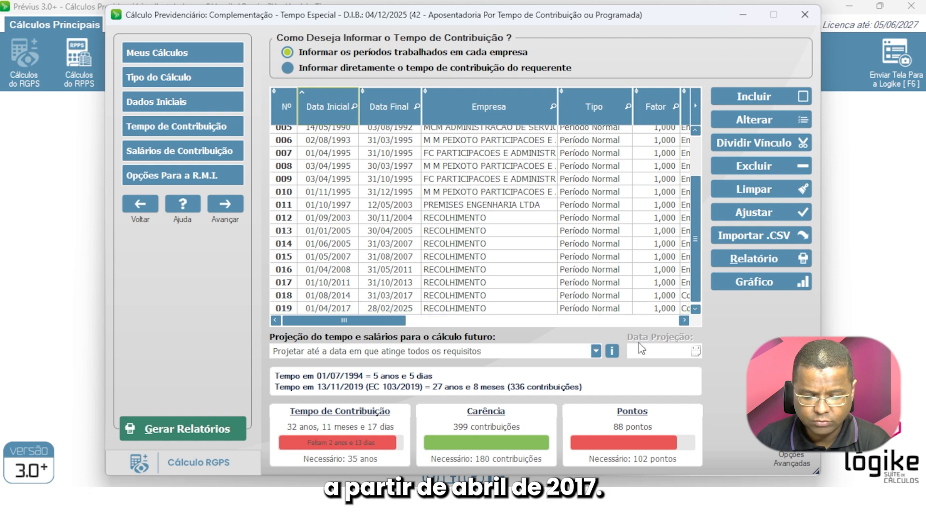
{"action": "double_click", "coordinate": [465, 311]}
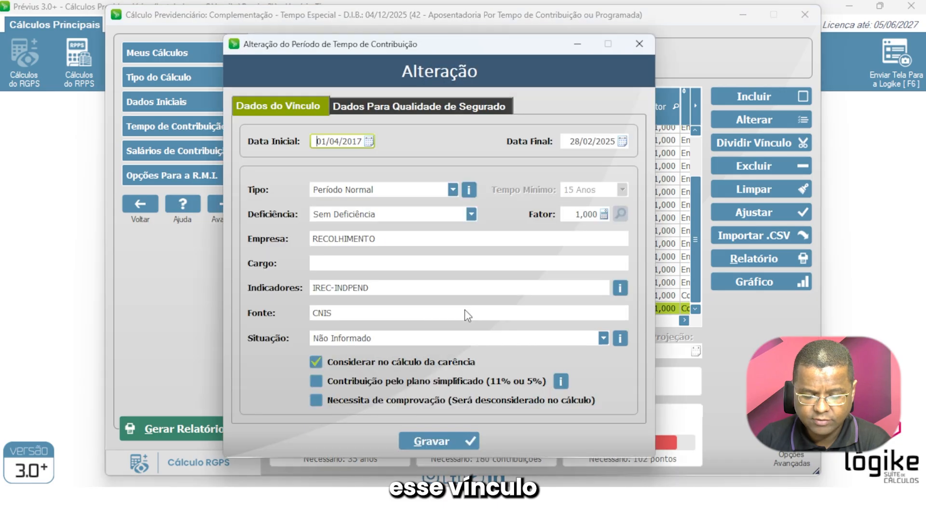
{"action": "left_click", "coordinate": [453, 188]}
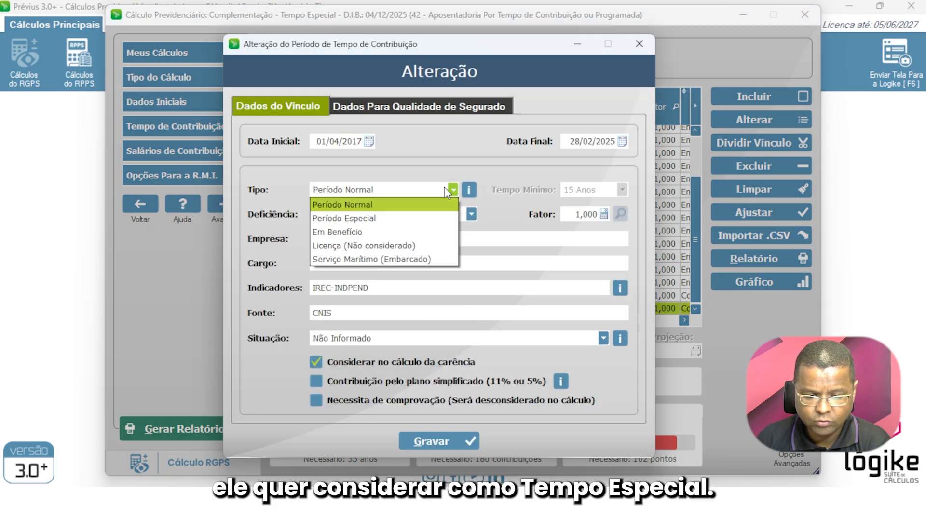
{"action": "left_click", "coordinate": [391, 214]}
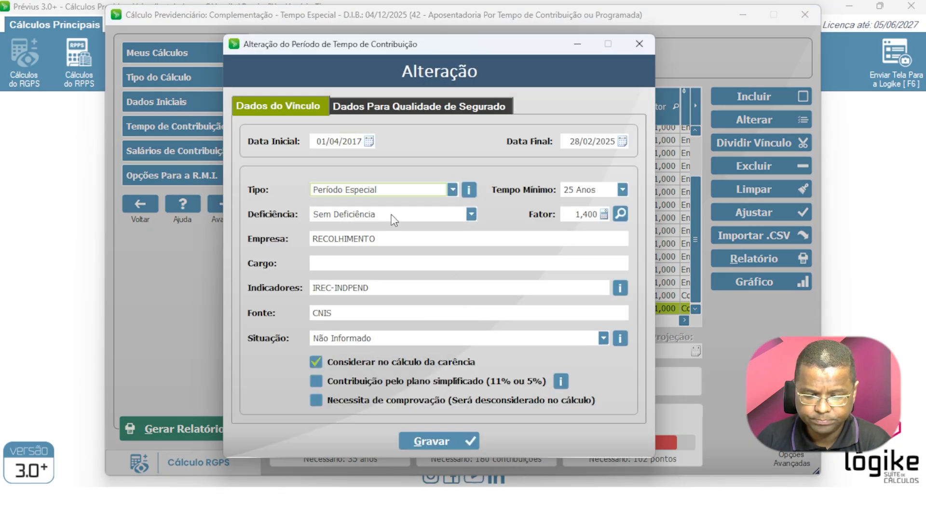
{"action": "left_click", "coordinate": [429, 441]}
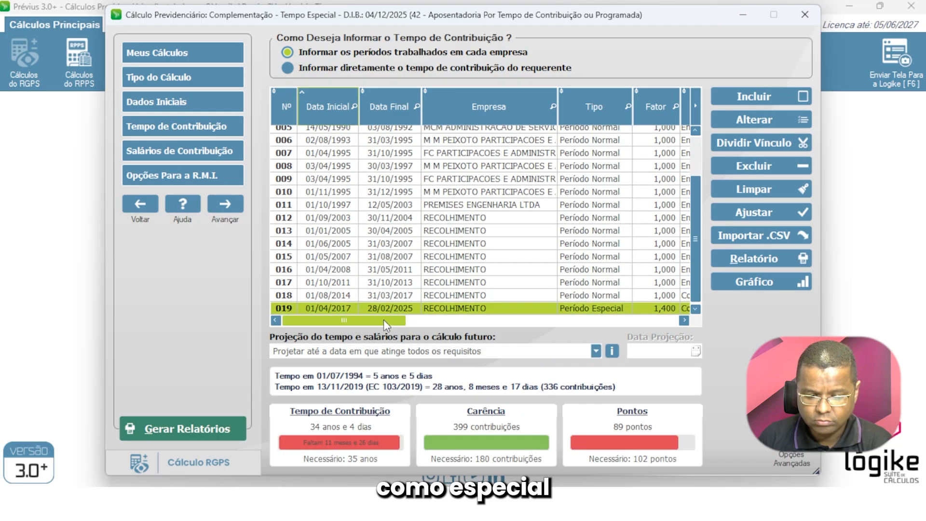
{"action": "left_click_drag", "start_coordinate": [383, 319], "coordinate": [450, 322]}
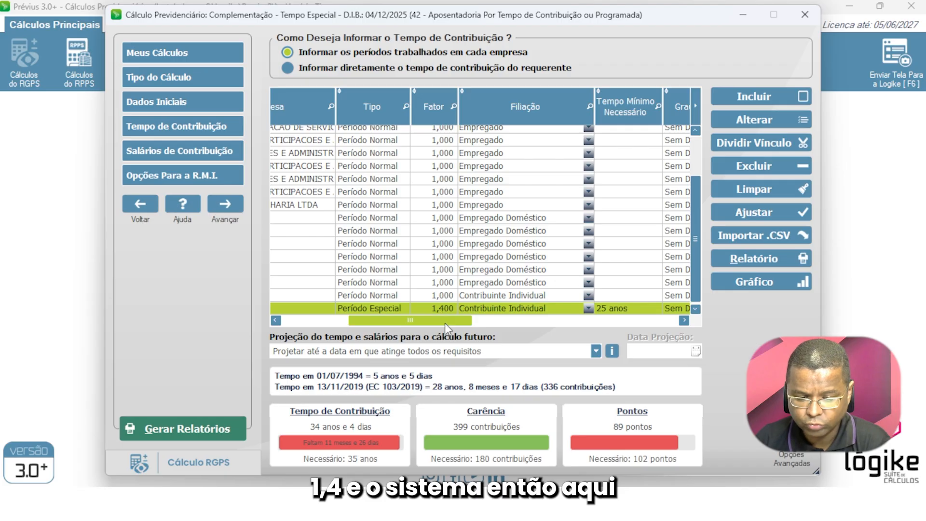
{"action": "left_click_drag", "start_coordinate": [444, 323], "coordinate": [331, 318]}
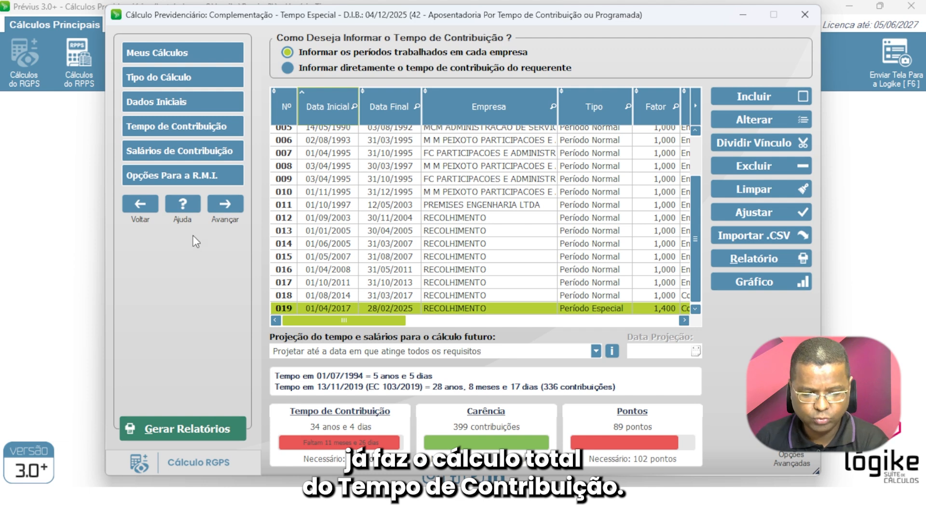
Review the planning options for the R.M.I. and run the calculation to generate the reports.
{"action": "left_click", "coordinate": [175, 175]}
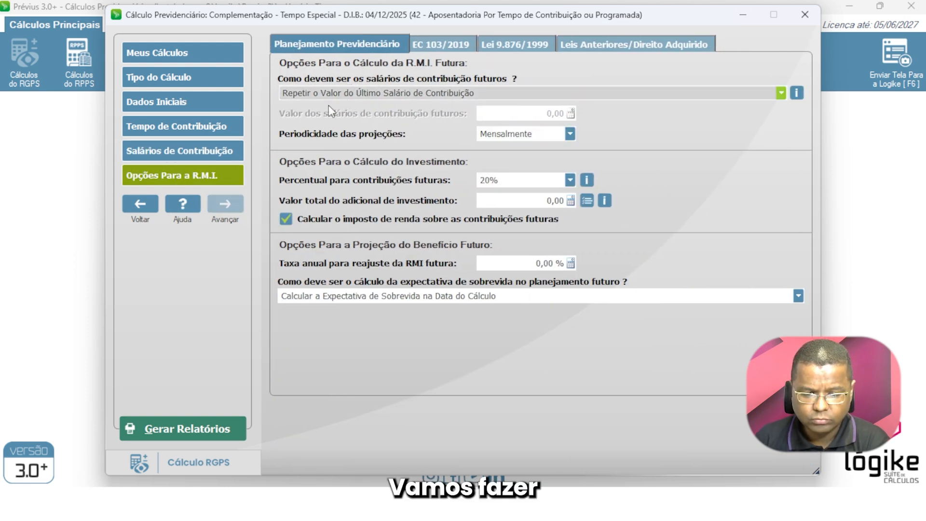
{"action": "left_click", "coordinate": [164, 153]}
{"action": "left_click", "coordinate": [162, 177]}
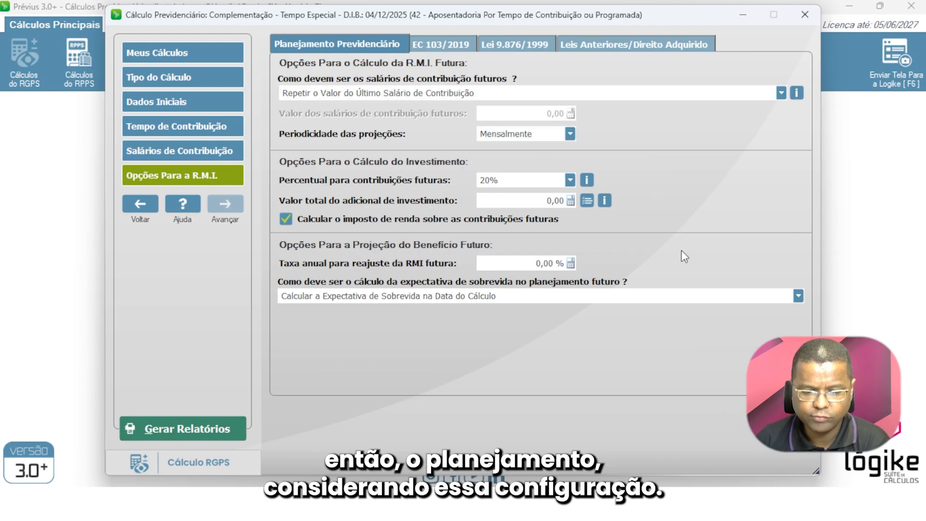
{"action": "left_click", "coordinate": [177, 429]}
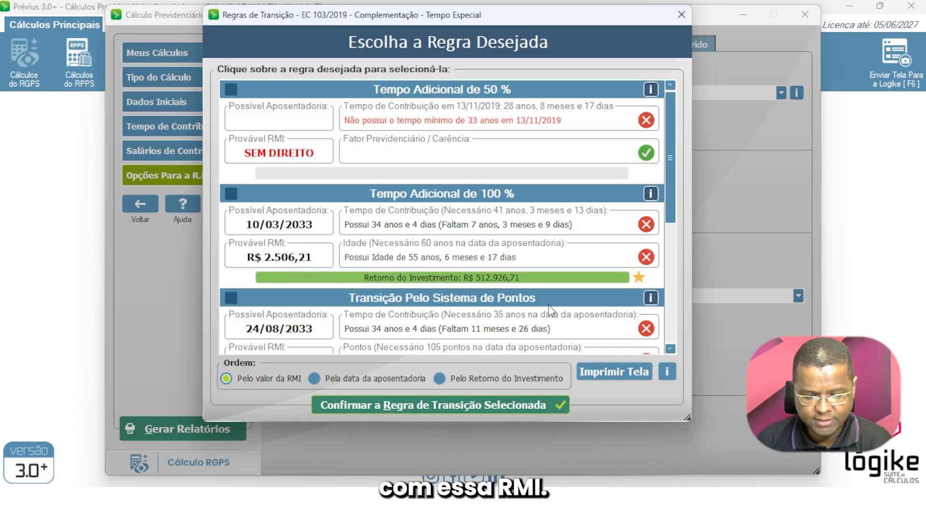
Compare the EC 103/2019 transition rules and choose Tempo Adicional de 100 % as the rule for the reports.
{"action": "left_click_drag", "start_coordinate": [621, 420], "coordinate": [622, 457]}
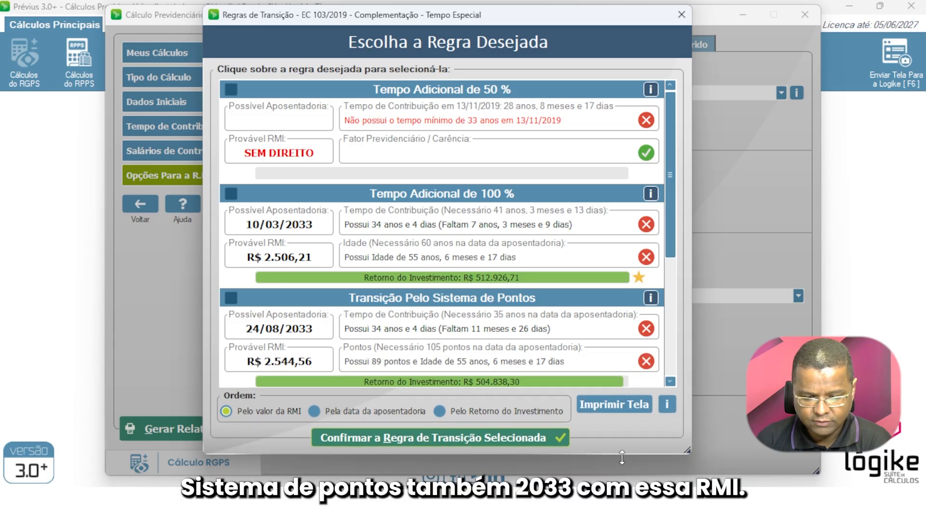
{"action": "scroll", "coordinate": [512, 313], "scroll_direction": "down", "scroll_amount": 1}
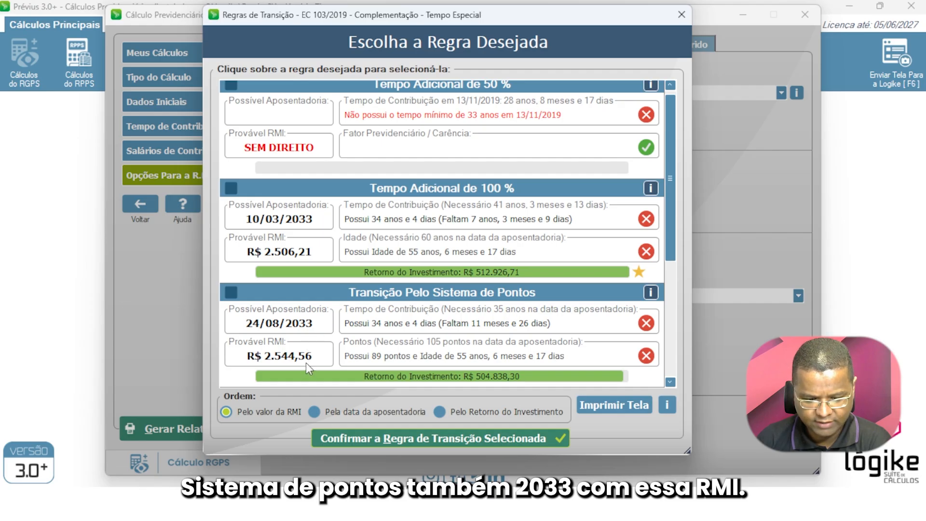
{"action": "left_click", "coordinate": [671, 381]}
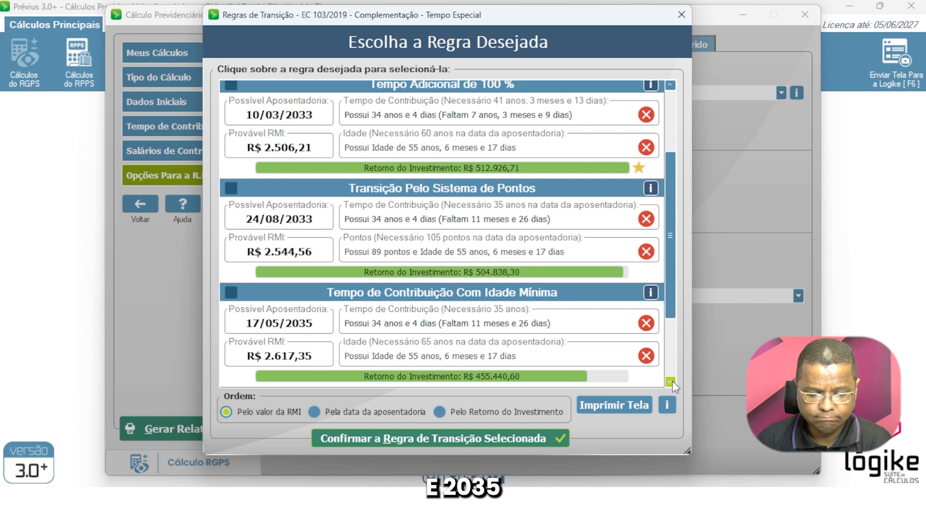
{"action": "left_click", "coordinate": [671, 382]}
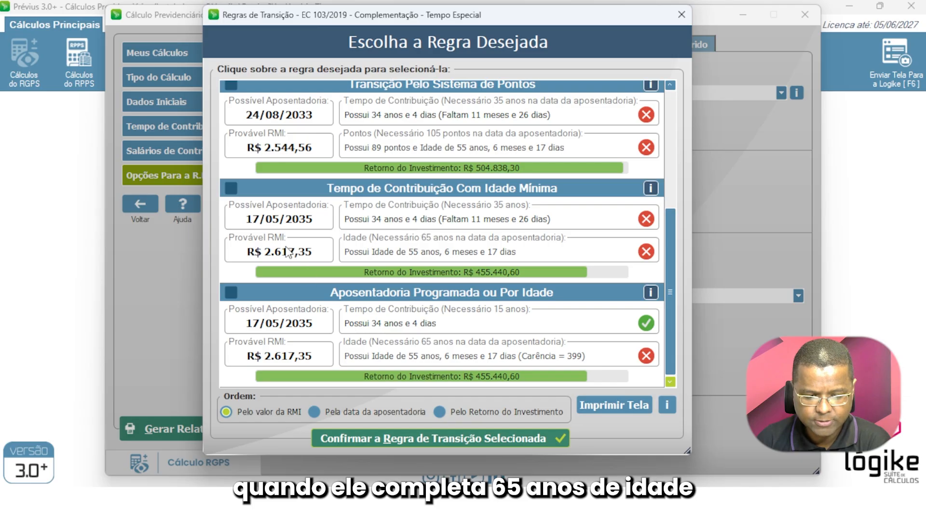
{"action": "left_click", "coordinate": [670, 85]}
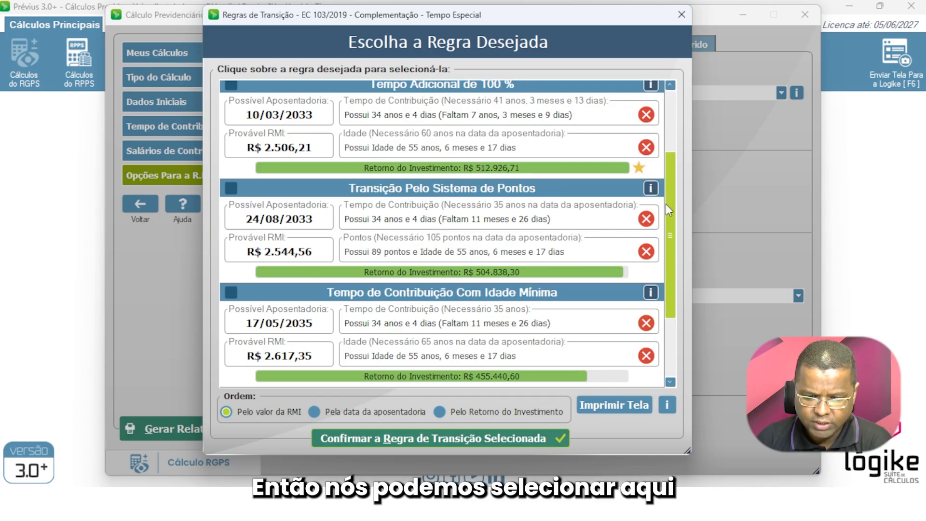
{"action": "left_click", "coordinate": [670, 85]}
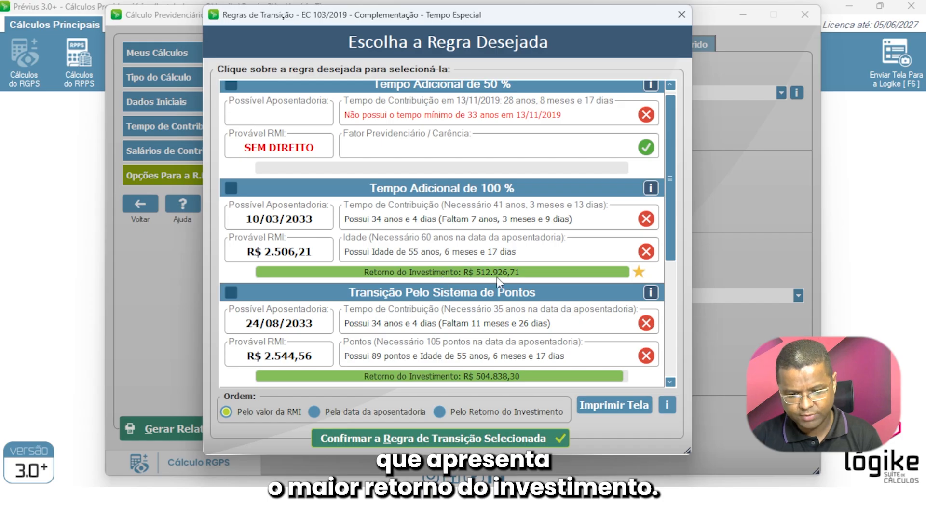
{"action": "double_click", "coordinate": [386, 232]}
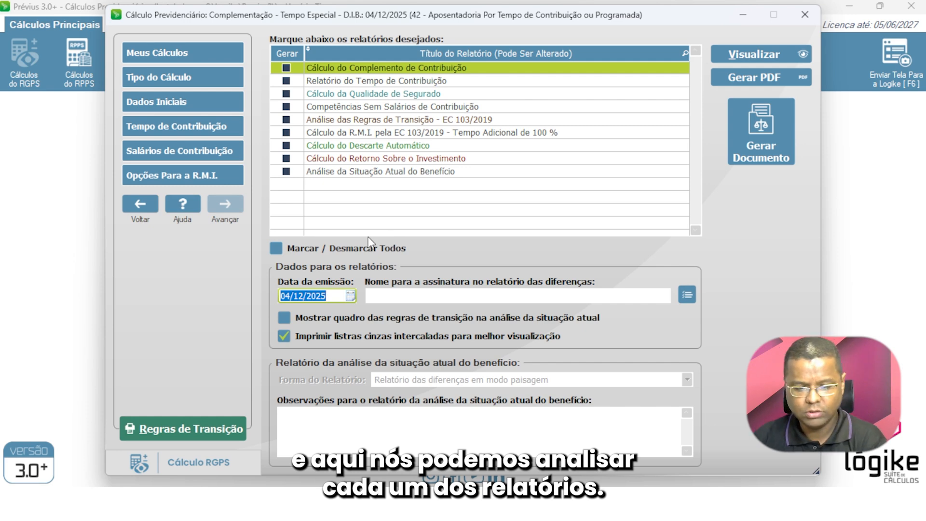
Open the Cálculo do Retorno Sobre o Investimento report and examine the investment and return figures for Tempo Adicional de 100 %.
{"action": "left_click", "coordinate": [367, 160]}
{"action": "double_click", "coordinate": [366, 160]}
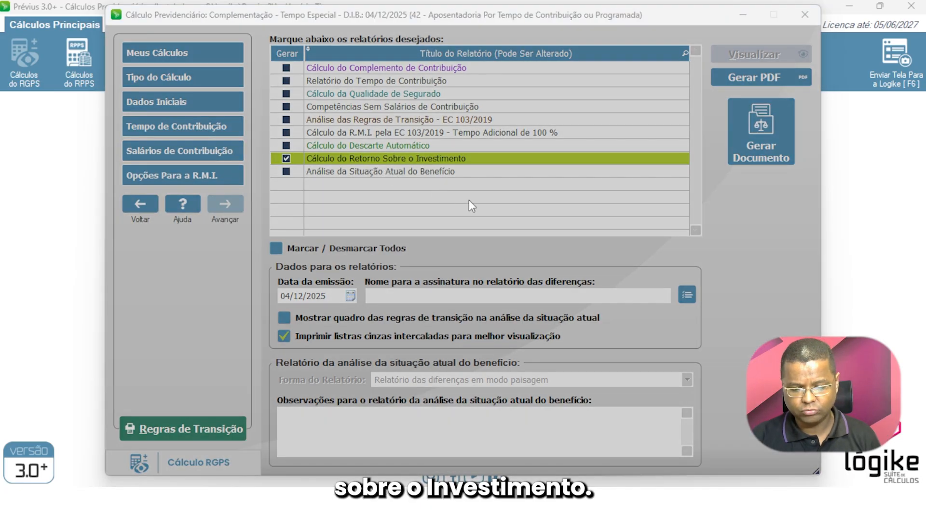
{"action": "scroll", "coordinate": [516, 244], "scroll_direction": "down", "scroll_amount": 2}
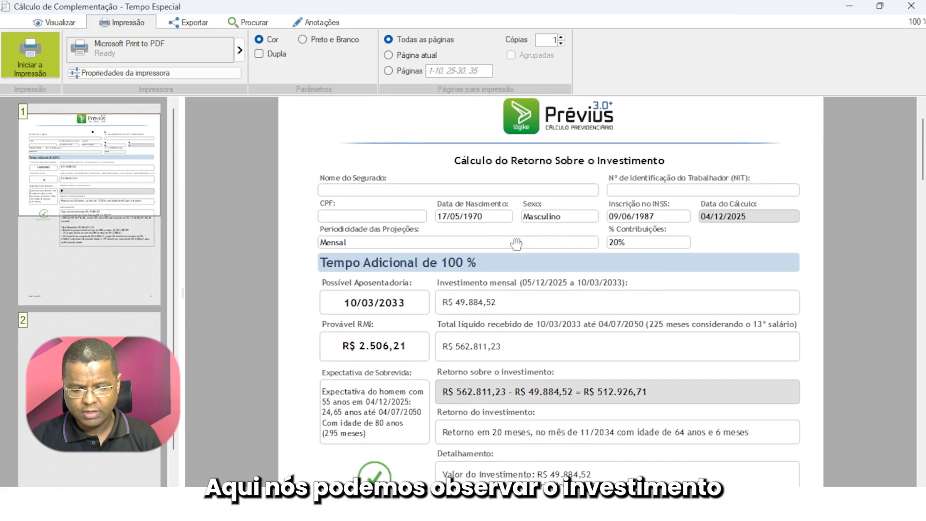
{"action": "scroll", "coordinate": [516, 244], "scroll_direction": "down", "scroll_amount": 3}
{"action": "scroll", "coordinate": [517, 245], "scroll_direction": "up", "scroll_amount": 2}
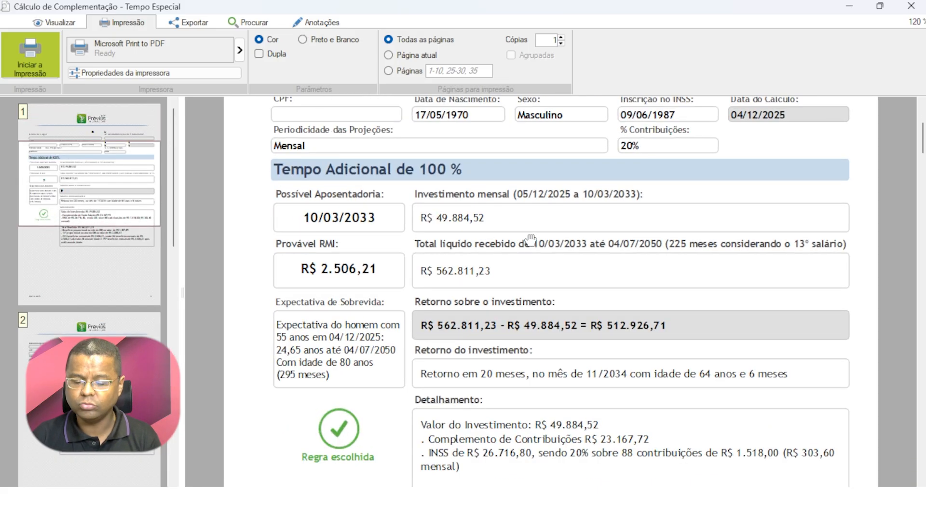
{"action": "scroll", "coordinate": [531, 239], "scroll_direction": "up", "scroll_amount": 1}
{"action": "scroll", "coordinate": [518, 292], "scroll_direction": "down", "scroll_amount": 1}
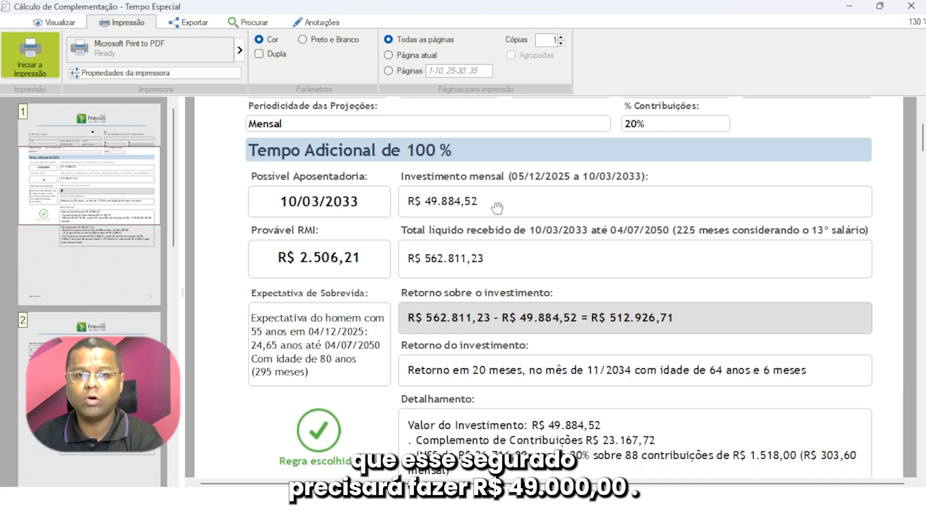
{"action": "scroll", "coordinate": [611, 233], "scroll_direction": "down", "scroll_amount": 2}
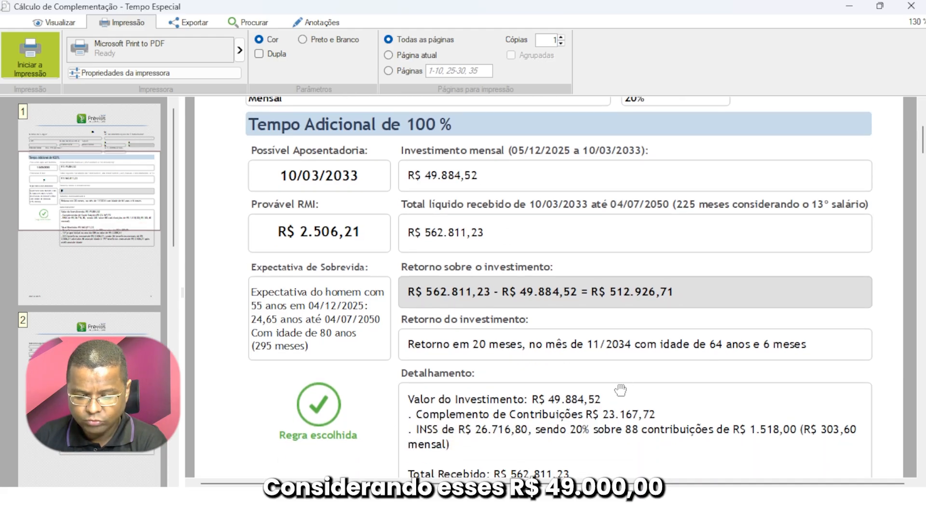
Examine the Detalhamento section of the chosen rule and the remaining part of the return-on-investment report.
{"action": "scroll", "coordinate": [564, 412], "scroll_direction": "down", "scroll_amount": 4}
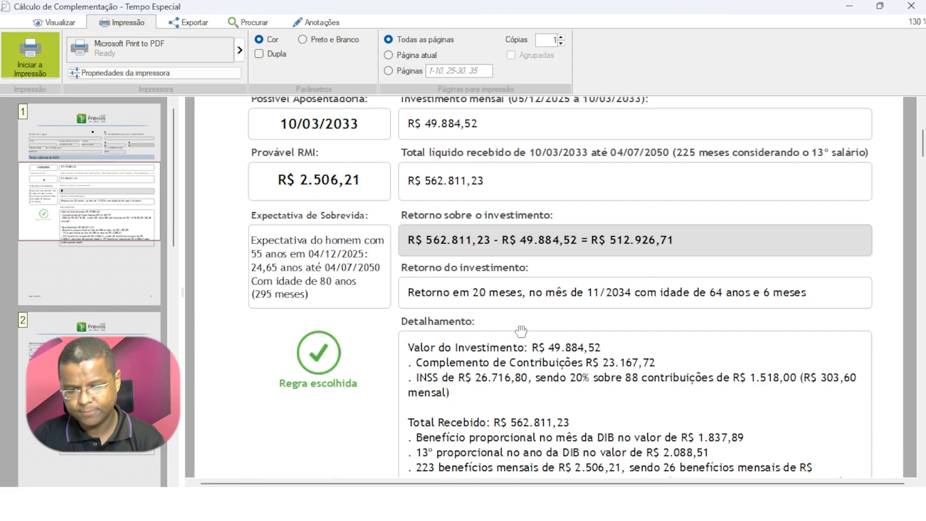
{"action": "scroll", "coordinate": [518, 327], "scroll_direction": "down", "scroll_amount": 3}
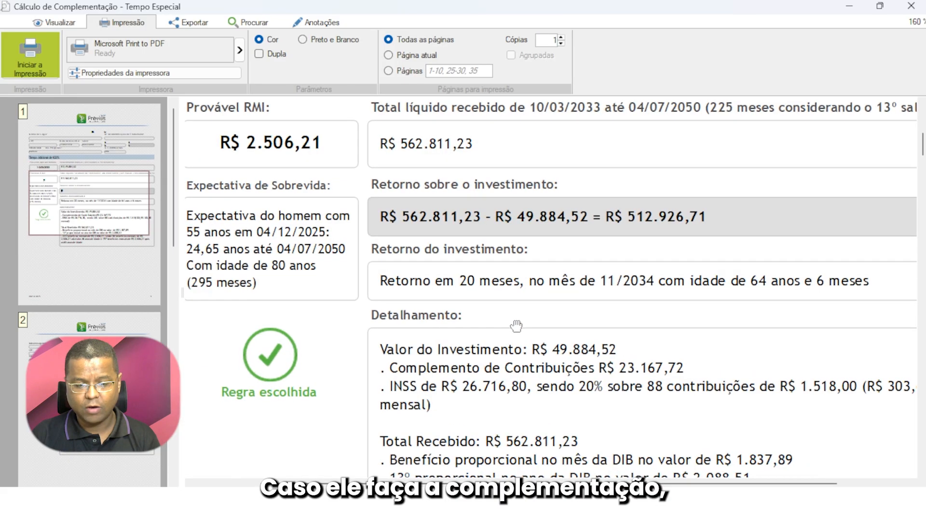
{"action": "scroll", "coordinate": [516, 325], "scroll_direction": "up", "scroll_amount": 2}
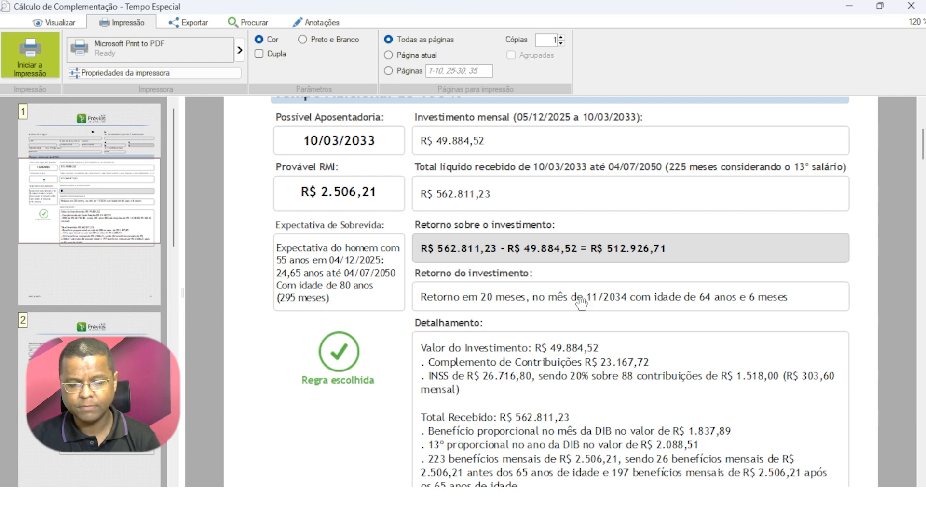
{"action": "scroll", "coordinate": [570, 293], "scroll_direction": "down", "scroll_amount": 1}
{"action": "scroll", "coordinate": [569, 291], "scroll_direction": "down", "scroll_amount": 1}
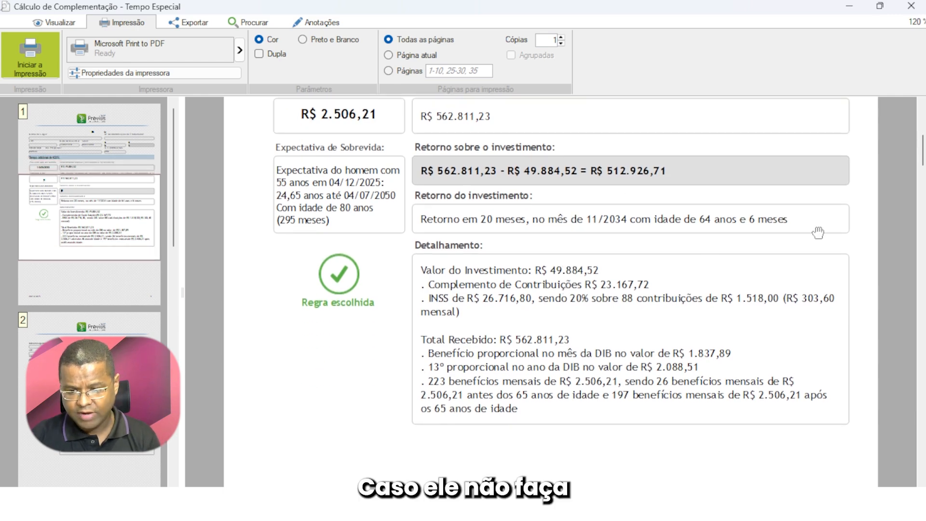
{"action": "left_click_drag", "start_coordinate": [922, 153], "coordinate": [922, 358]}
{"action": "scroll", "coordinate": [579, 313], "scroll_direction": "down", "scroll_amount": 2}
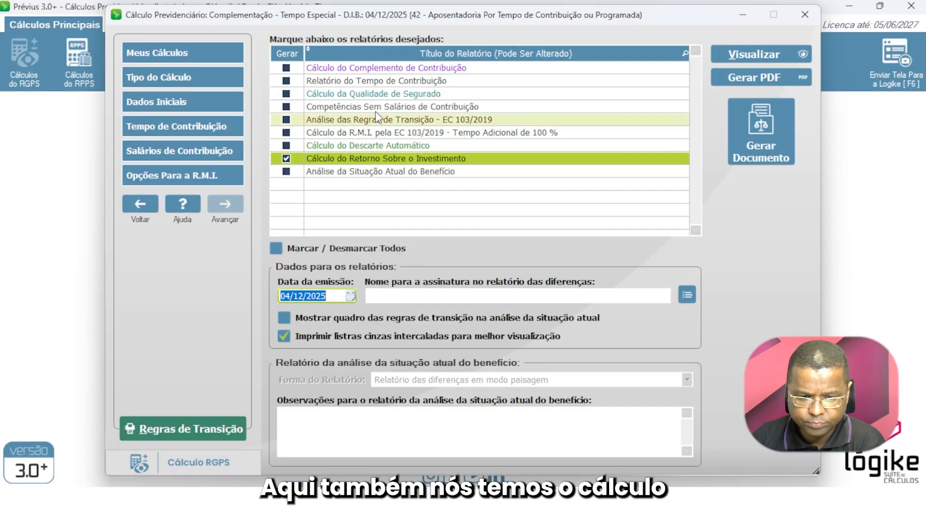
Open the Cálculo do Complemento de Contribuição report and examine the monthly values from 04/2017 through to the final totals.
{"action": "left_click", "coordinate": [348, 68]}
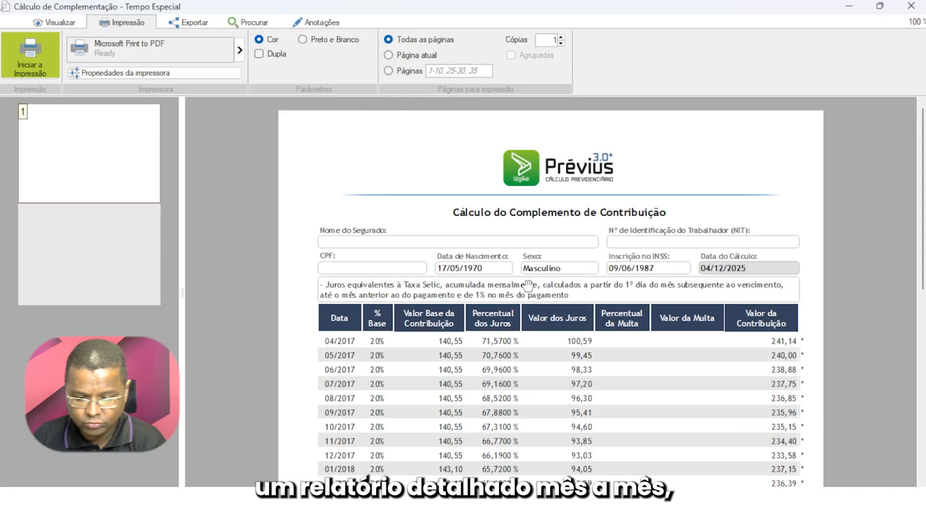
{"action": "scroll", "coordinate": [524, 279], "scroll_direction": "down", "scroll_amount": 1}
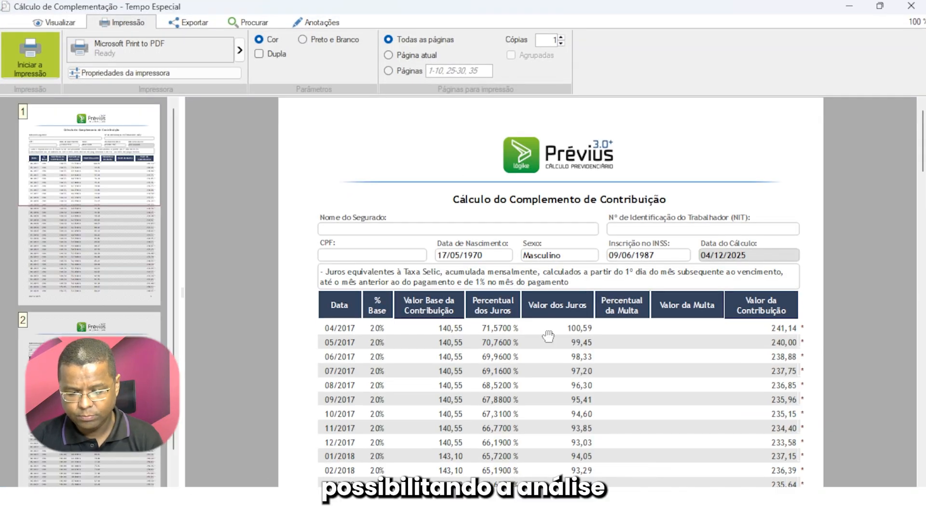
{"action": "scroll", "coordinate": [548, 336], "scroll_direction": "up", "scroll_amount": 2}
{"action": "scroll", "coordinate": [548, 332], "scroll_direction": "down", "scroll_amount": 2}
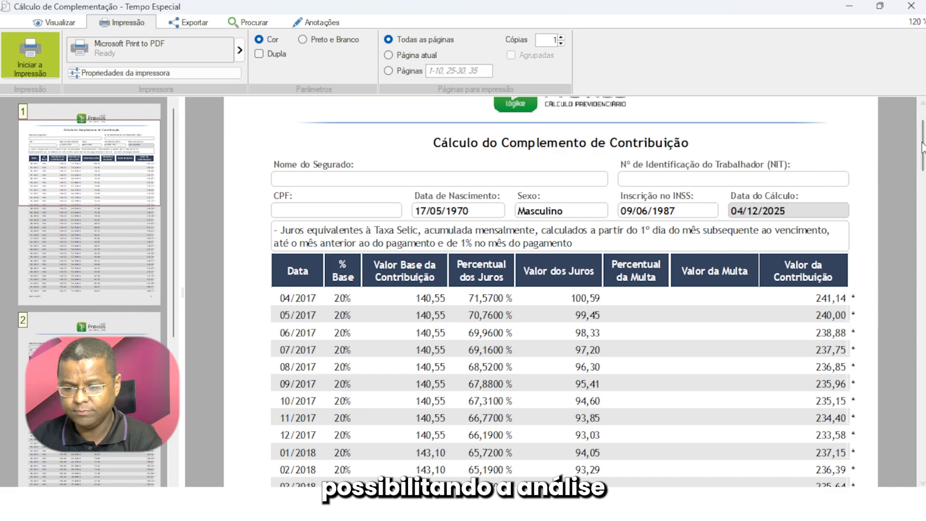
{"action": "left_click_drag", "start_coordinate": [922, 146], "coordinate": [922, 433]}
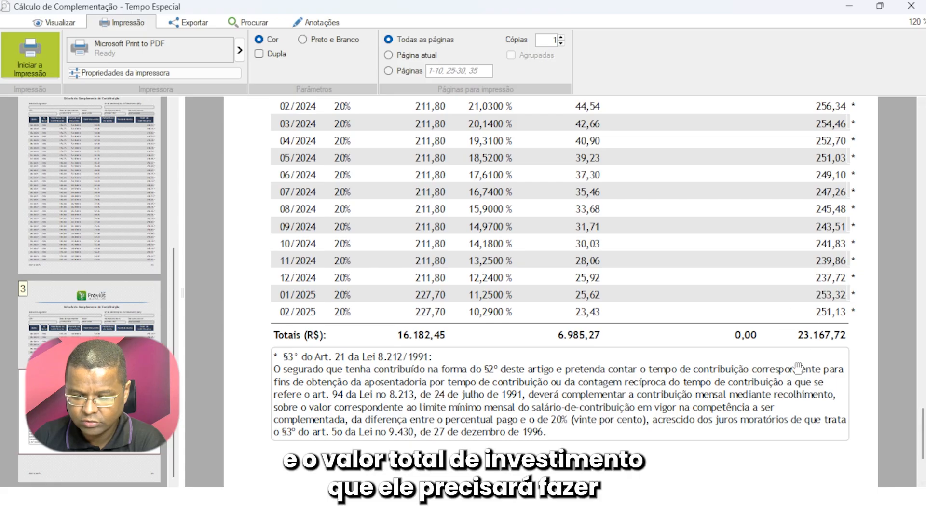